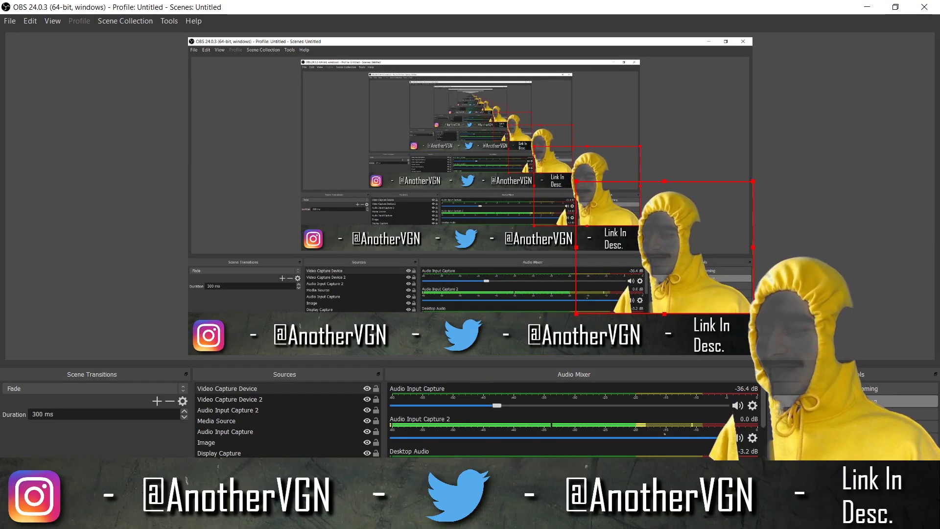
Switch to FL Studio, bring up the channel rack and play Pattern 1 with only ACE #3 active
key(alt+Tab)
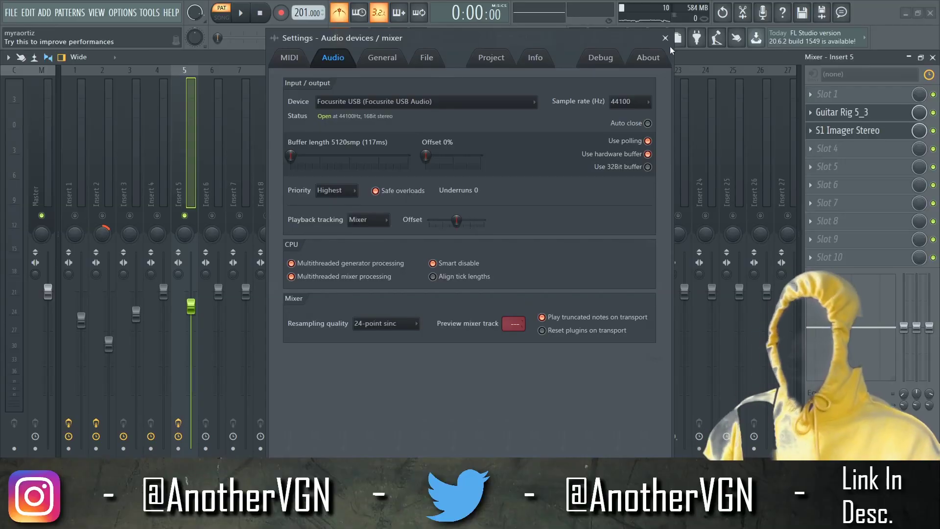
click(669, 41)
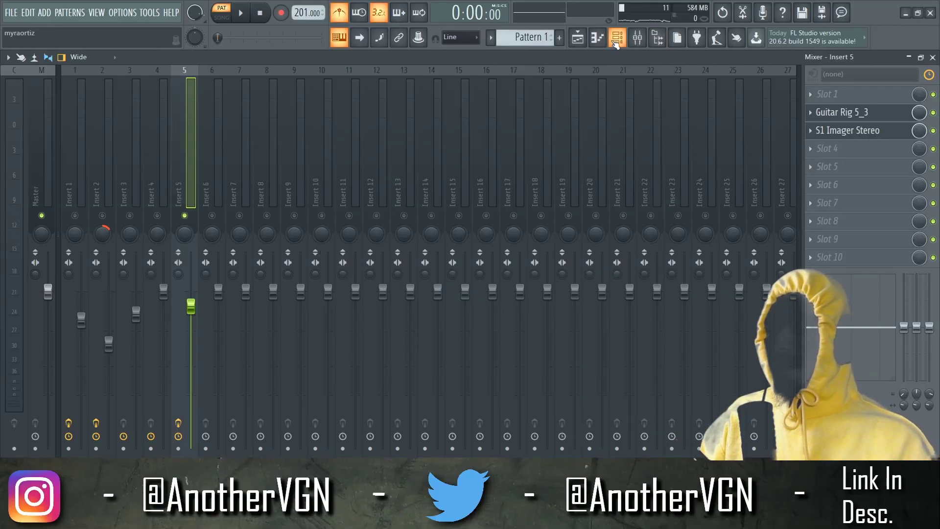
click(616, 43)
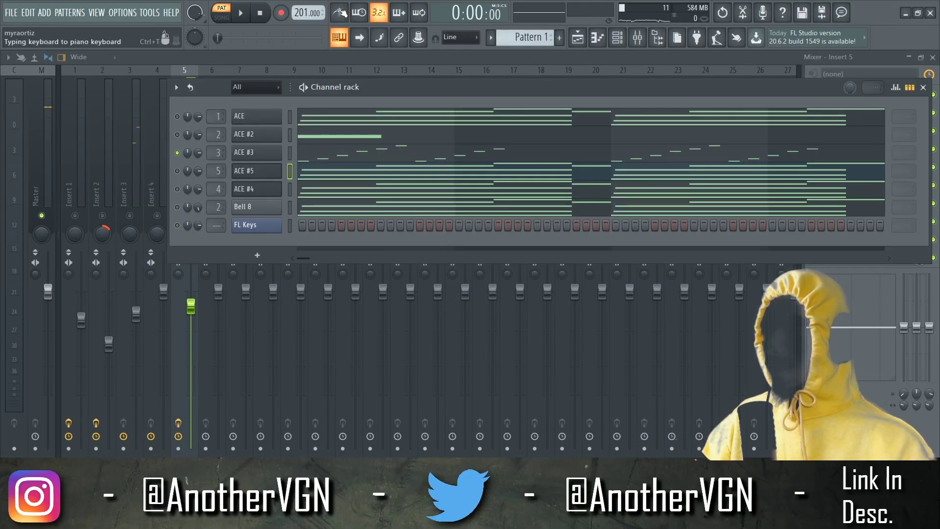
drag(357, 86, 480, 104)
key(space)
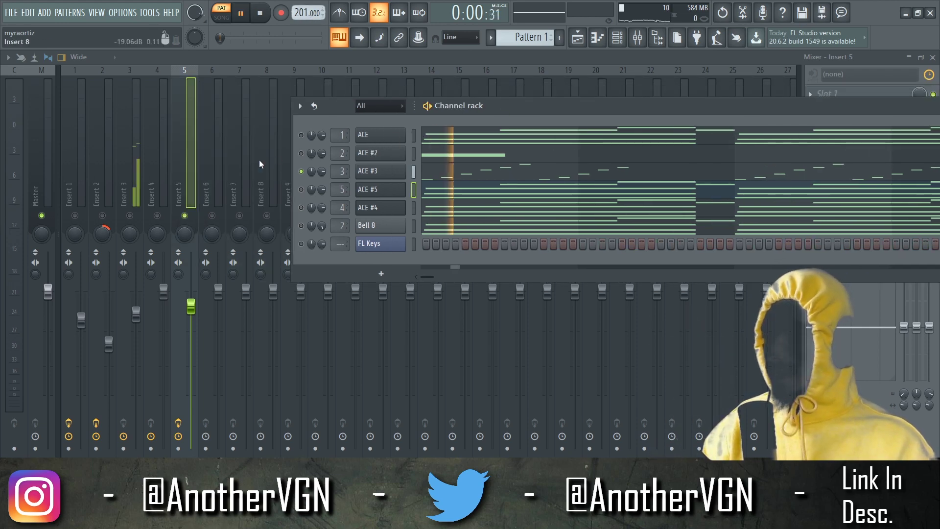
Open the ACE #3 notes in the piano roll and enable the Bell 8 channel while the pattern plays
key(space)
key(F7)
key(space)
click(301, 225)
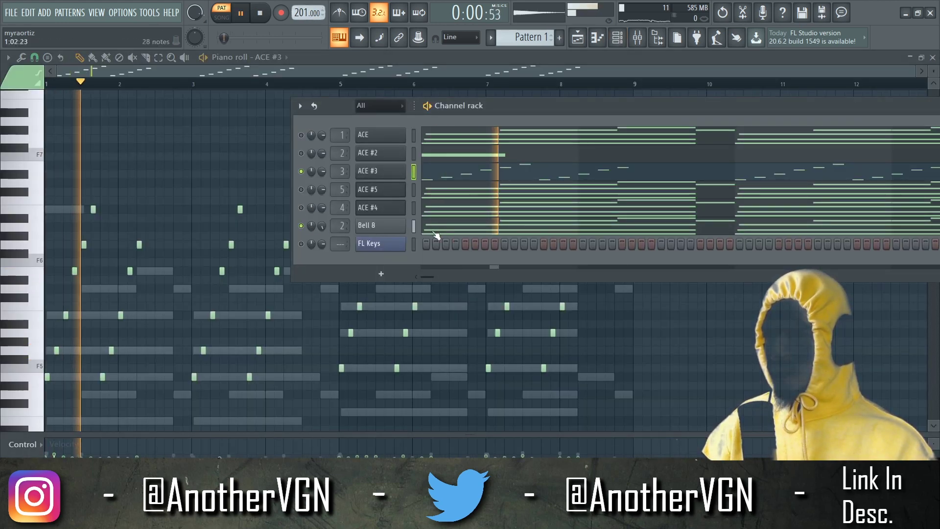
key(space)
Inspect the Bell 8 sampler settings and its effects on mixer Insert 2, and play the pattern
click(392, 227)
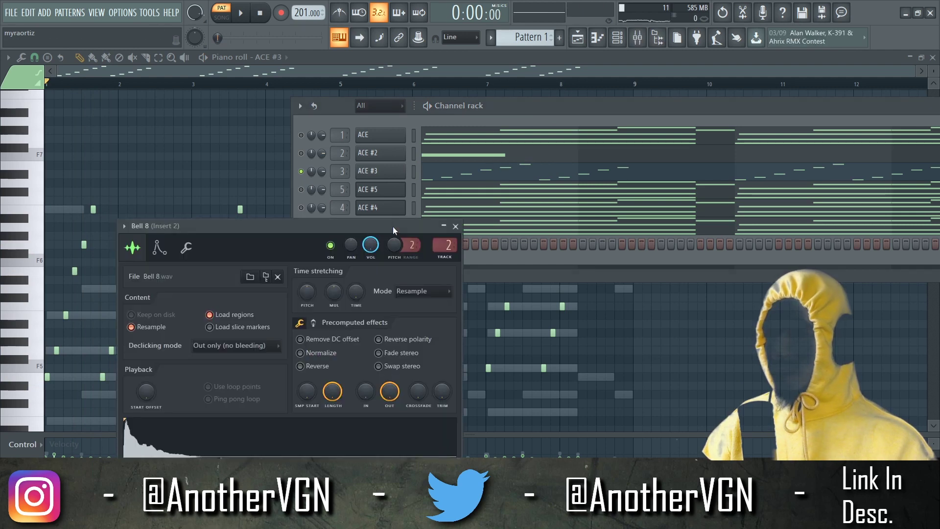
click(638, 38)
key(space)
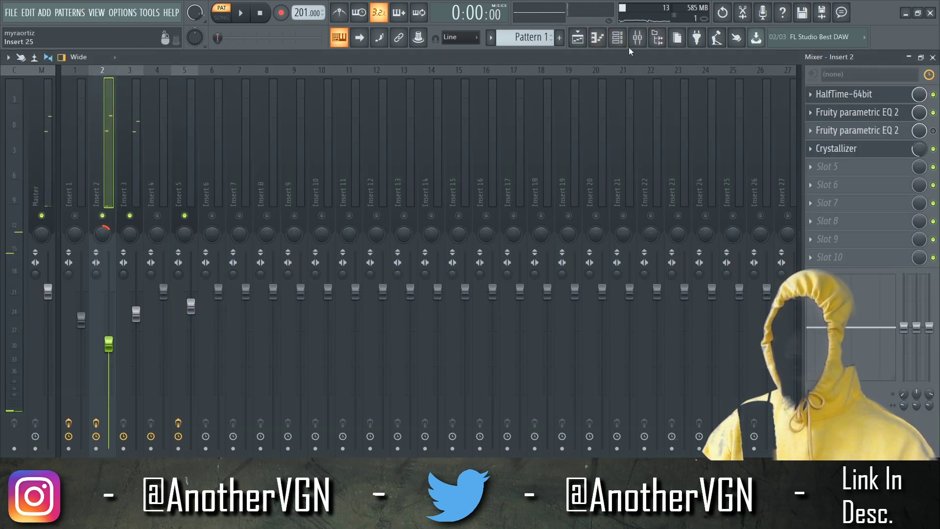
click(617, 38)
key(space)
Mute mixer Insert 3 to hear the Bell 8 layer alone while viewing its notes in the piano roll
click(130, 217)
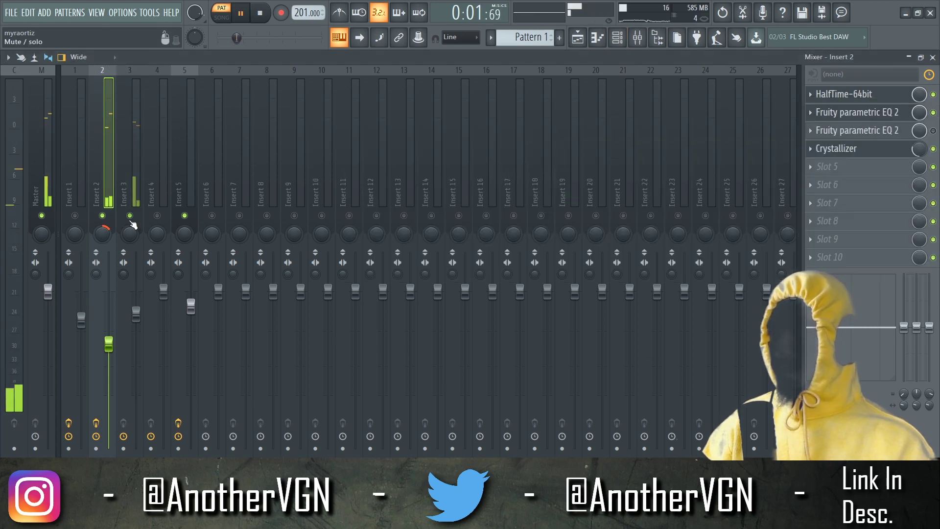
key(F7)
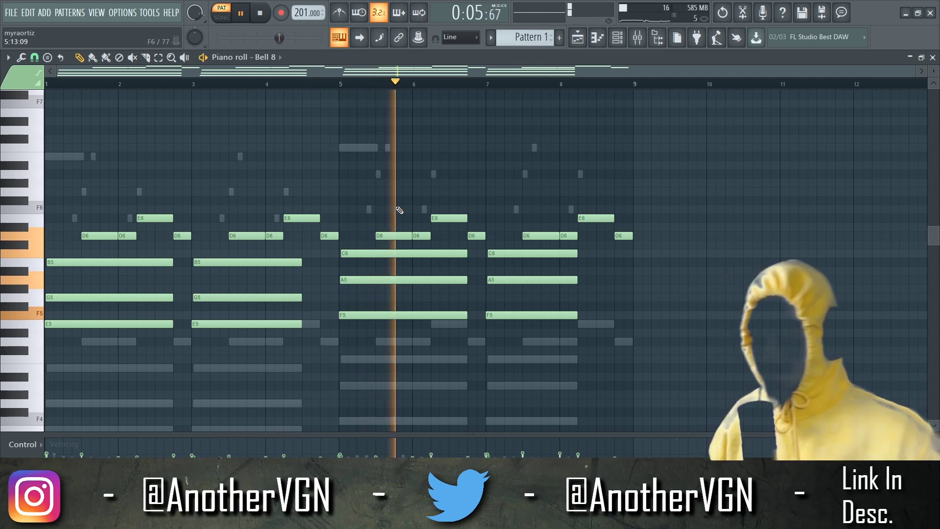
key(F9)
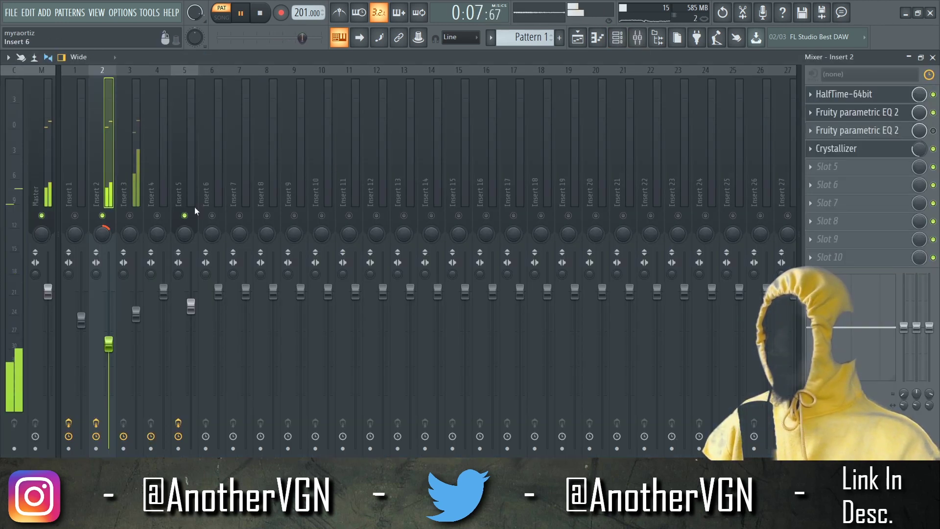
key(space)
Play the ACE #3, ACE #5 and Bell 8 layers together and check them in the mixer and channel rack
click(626, 38)
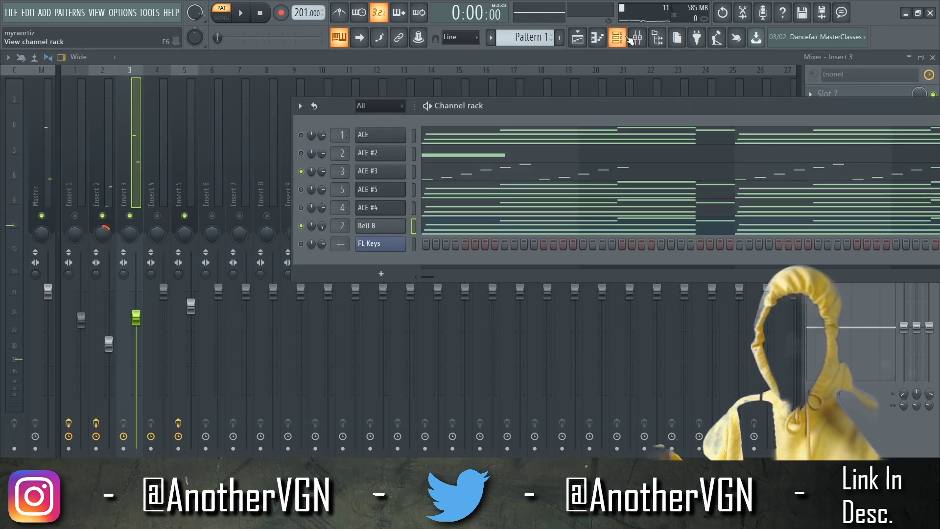
click(617, 37)
key(space)
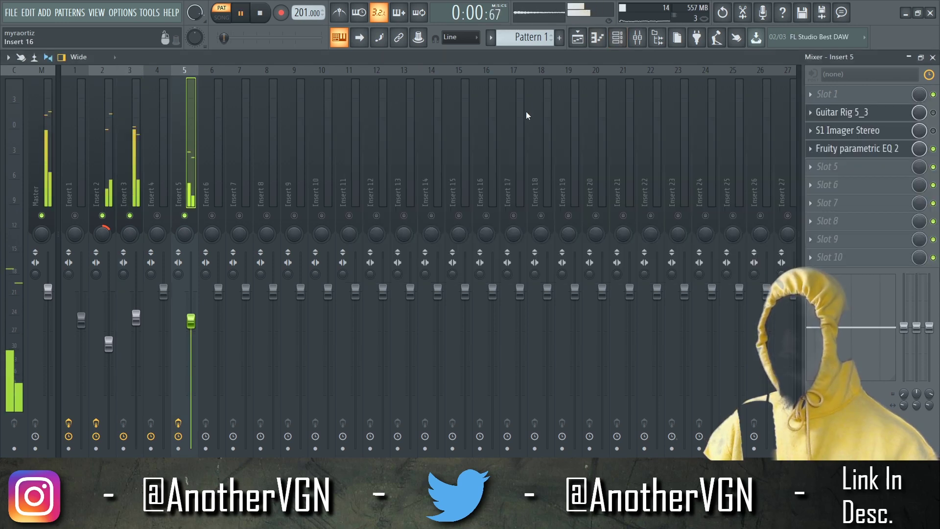
click(634, 39)
click(619, 39)
key(space)
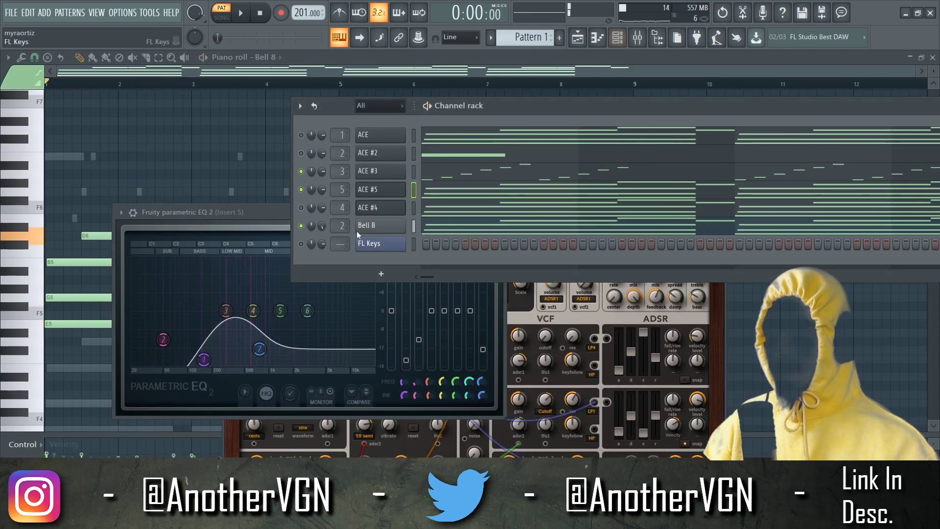
Open the ACE #5 synth and audition its presets, including JL Wave Piano, during playback
key(space)
key(space)
click(393, 190)
click(538, 230)
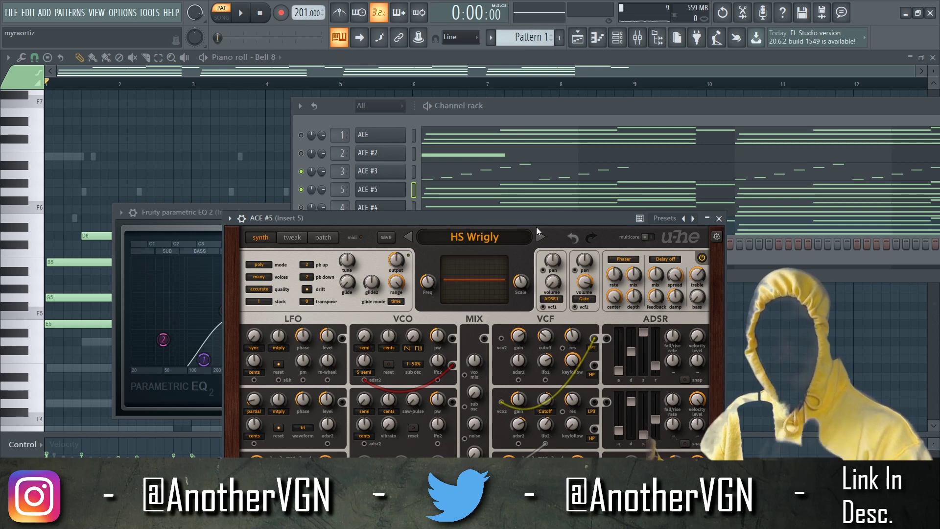
click(539, 235)
key(space)
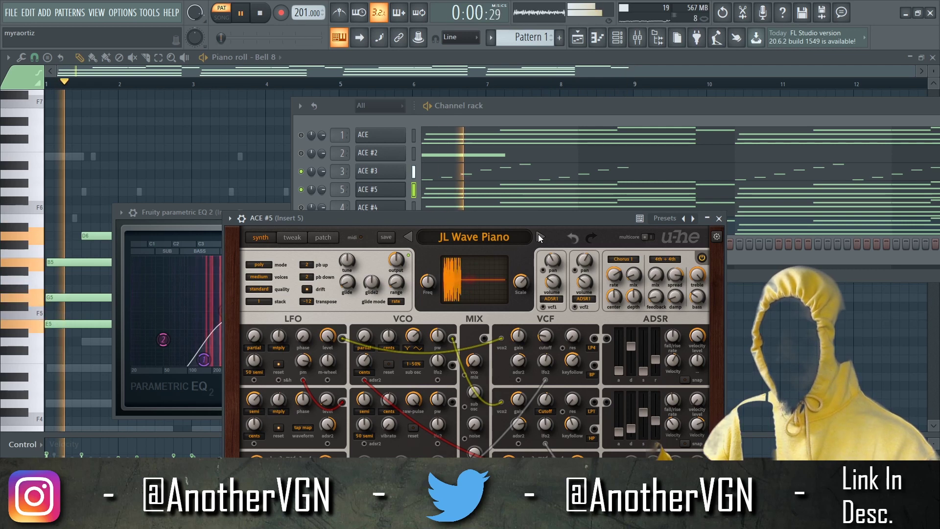
click(539, 234)
click(538, 234)
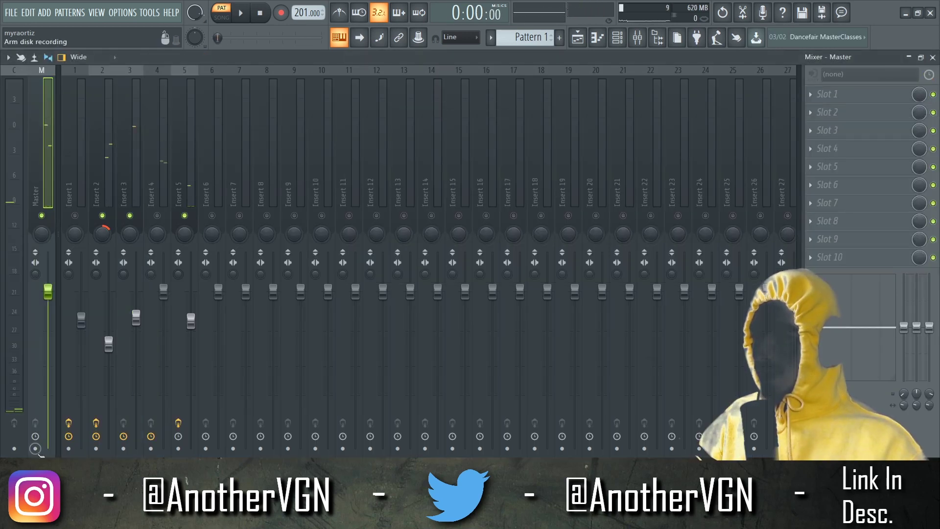
Render the armed Master track to audio and show the audio clips in the playlist's picker
key(ctrl+alt+r)
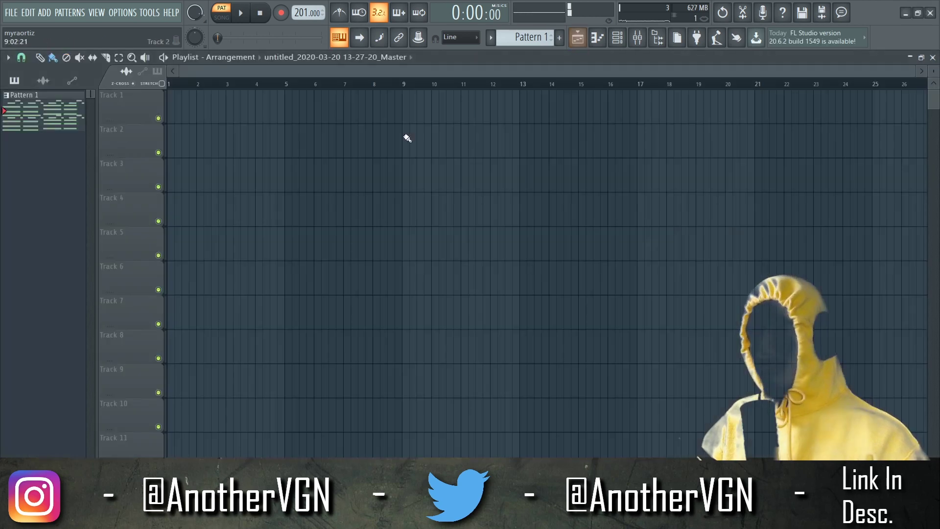
click(44, 81)
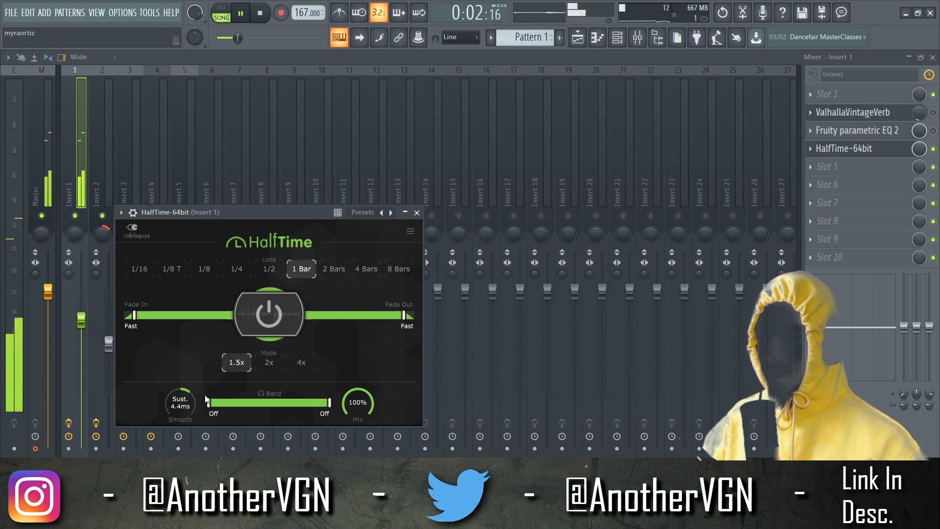
Set the HalfTime mode on Insert 1 to 2x and the project tempo to 150 BPM
click(268, 362)
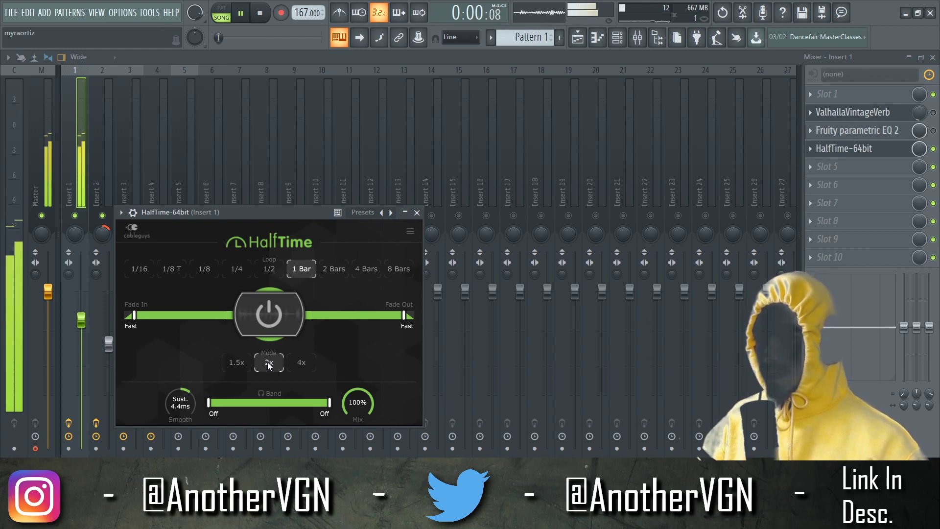
drag(269, 211, 382, 183)
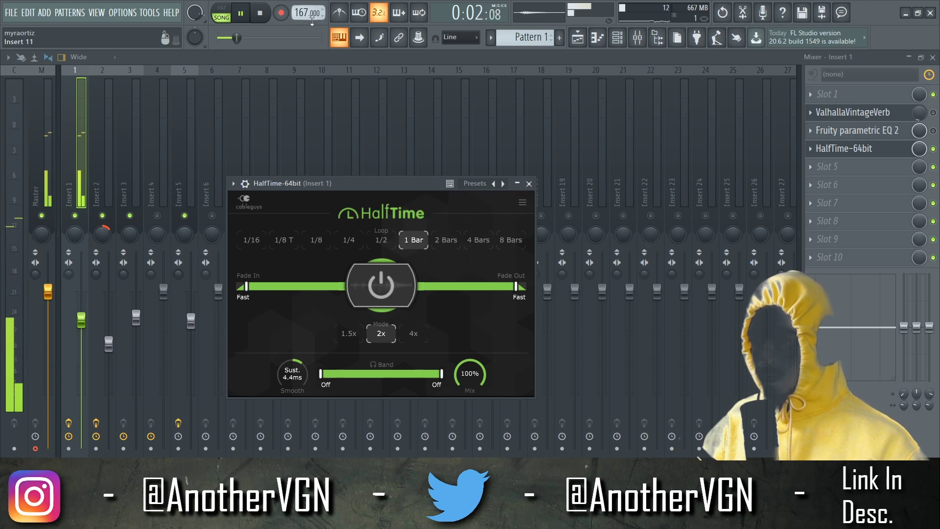
drag(302, 13, 302, 16)
scroll(308, 12, down, 7)
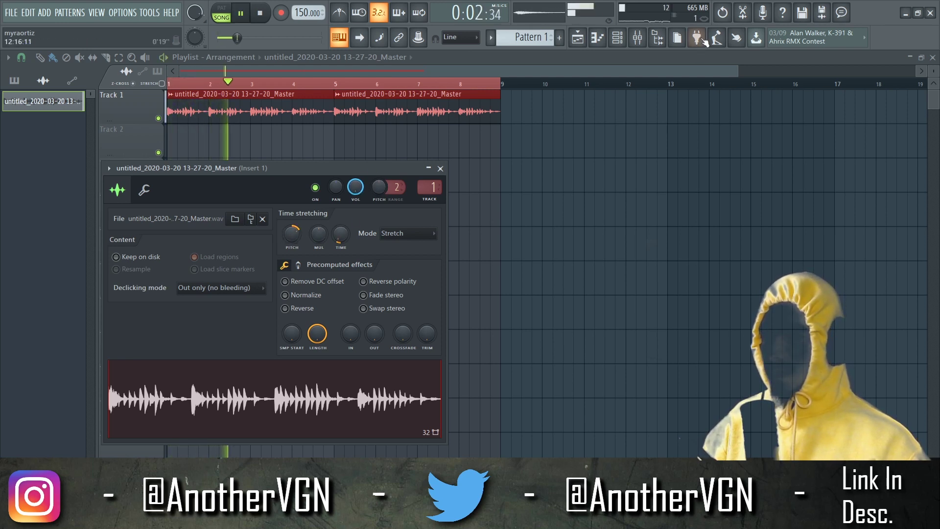
Load the Super VHS effect into slot 7 of mixer Insert 1
click(637, 37)
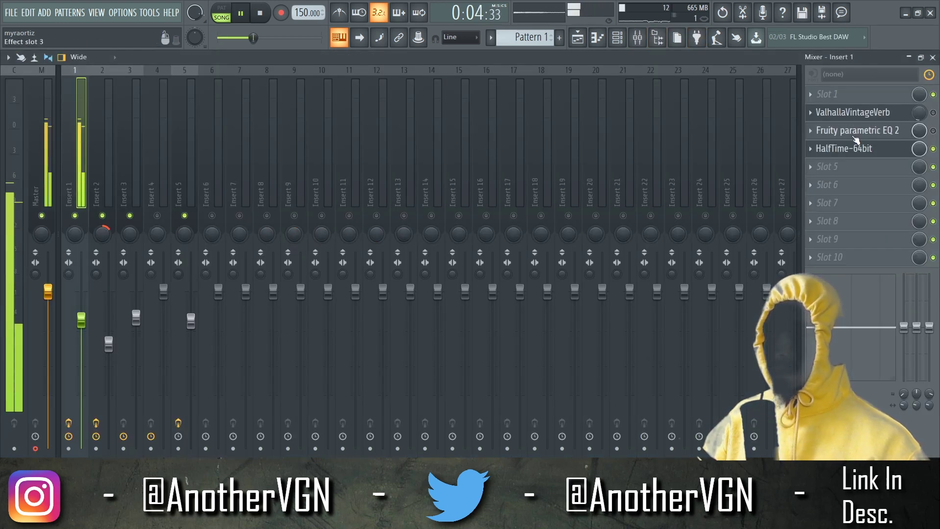
click(842, 203)
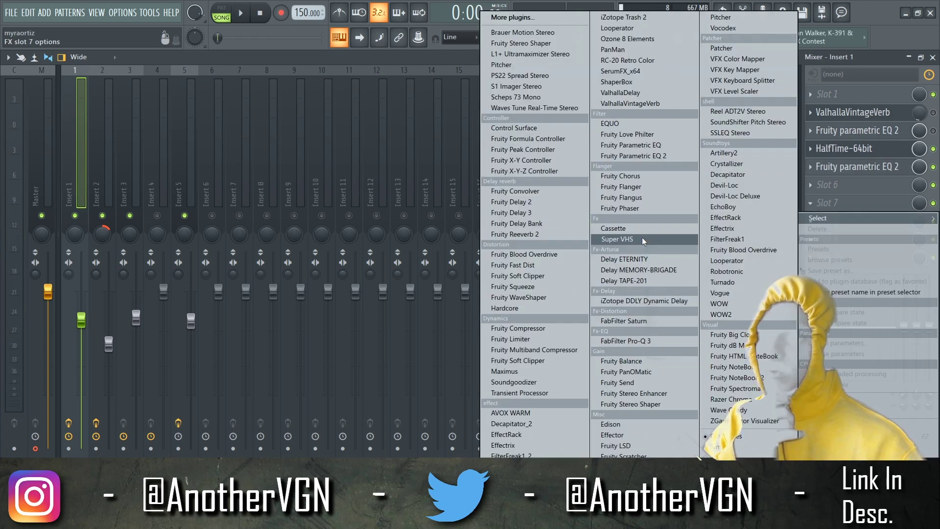
click(636, 250)
drag(260, 133, 470, 119)
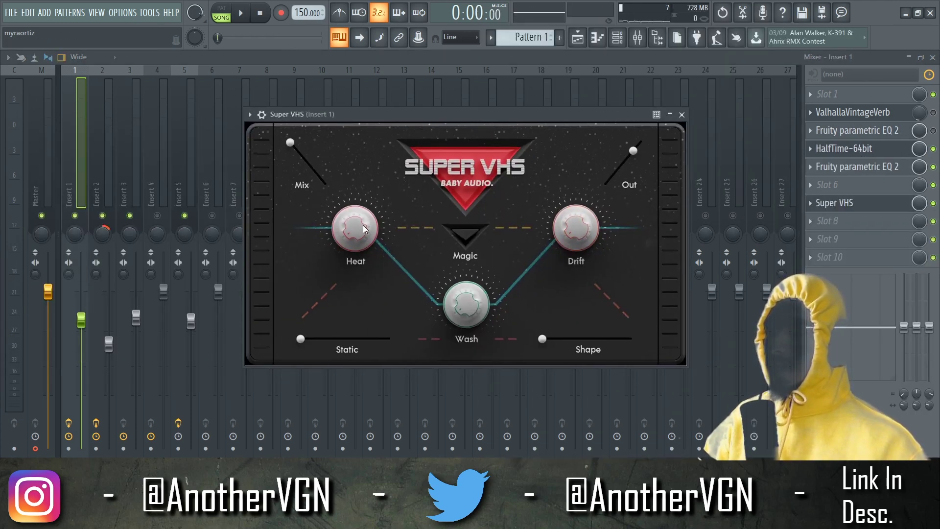
Adjust the Heat amount in Super VHS and turn on its Magic effect while the loop plays
key(space)
drag(361, 227, 372, 199)
key(space)
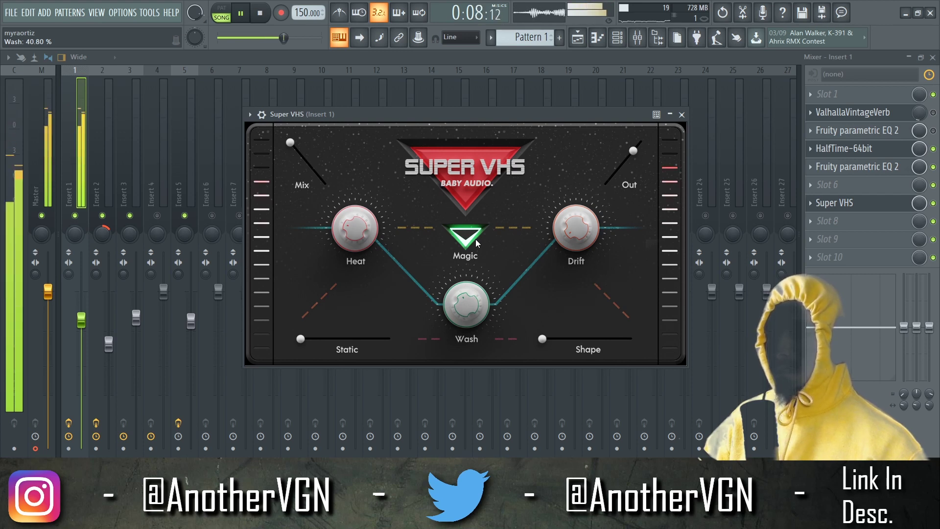
drag(492, 184, 514, 192)
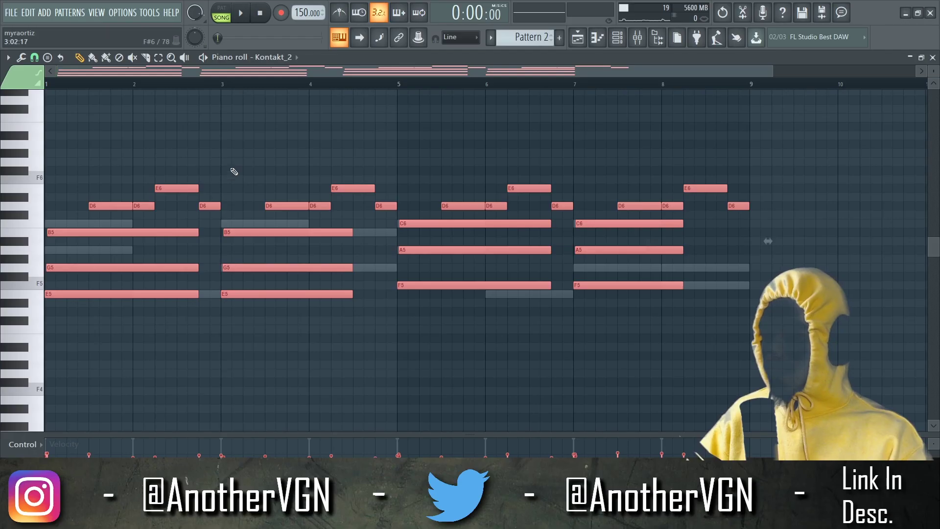
Transpose the Kontakt_2 notes in Pattern 2 so the opening chord is A#3, C#4 and F4
key(space)
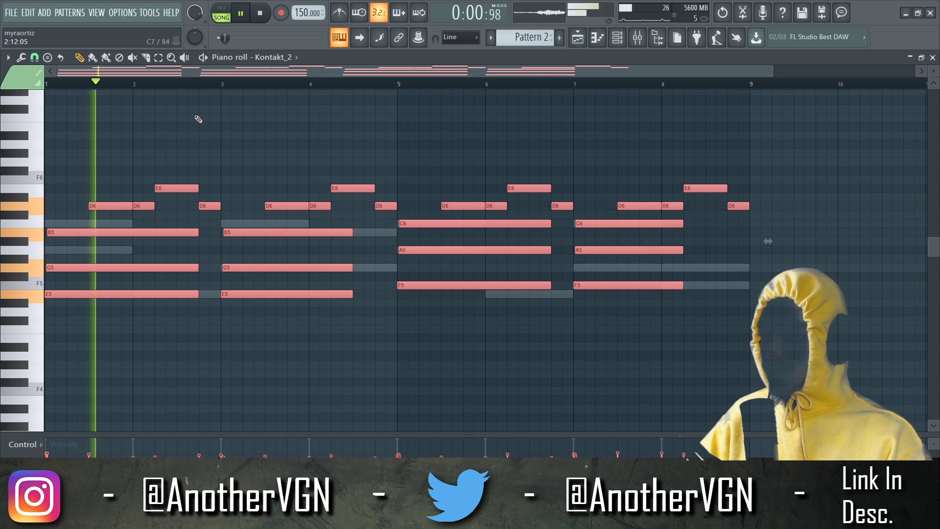
key(space)
key(shift+Up)
key(space)
key(shift+Up)
key(shift+Up)
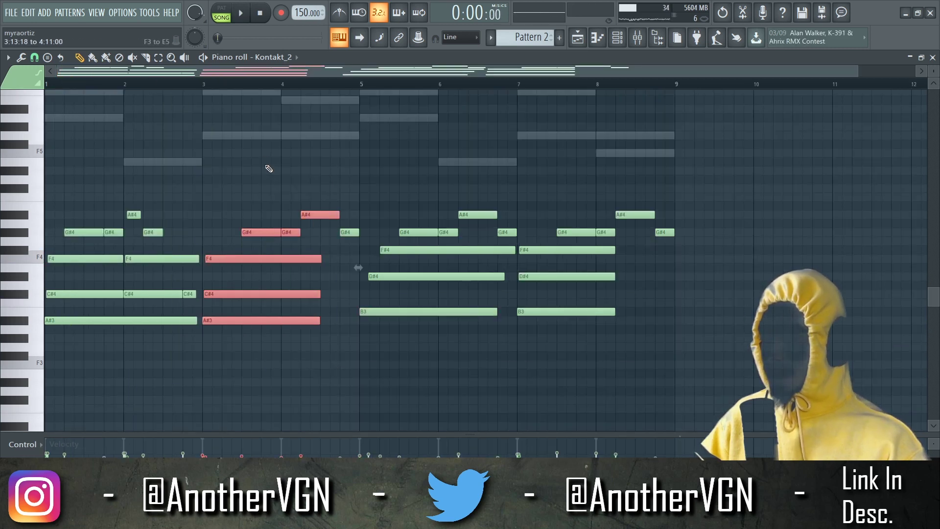
Delete the Kontakt_2 notes in bars 3 and 4 and replace them with a copy of bars 1 and 2
key(Delete)
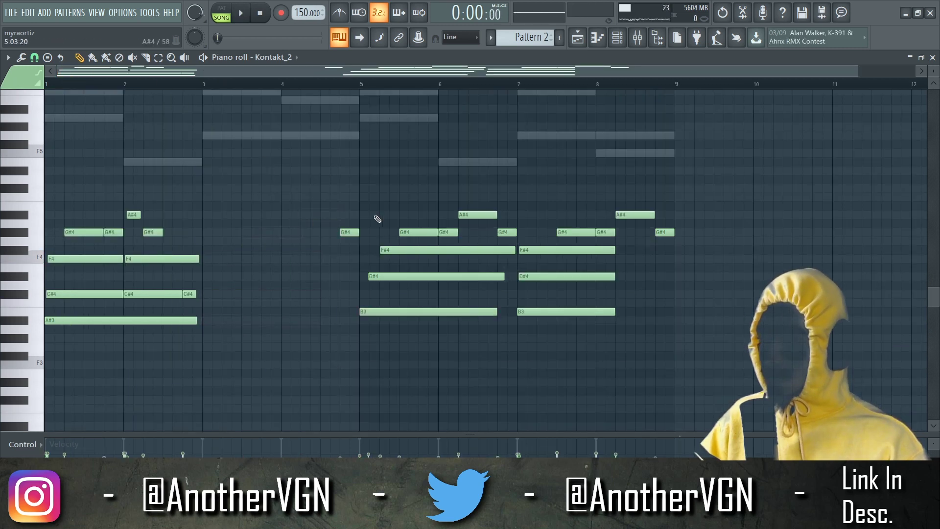
drag(224, 367, 36, 187)
key(space)
key(space)
drag(96, 258, 253, 259)
ctrl+click(237, 188)
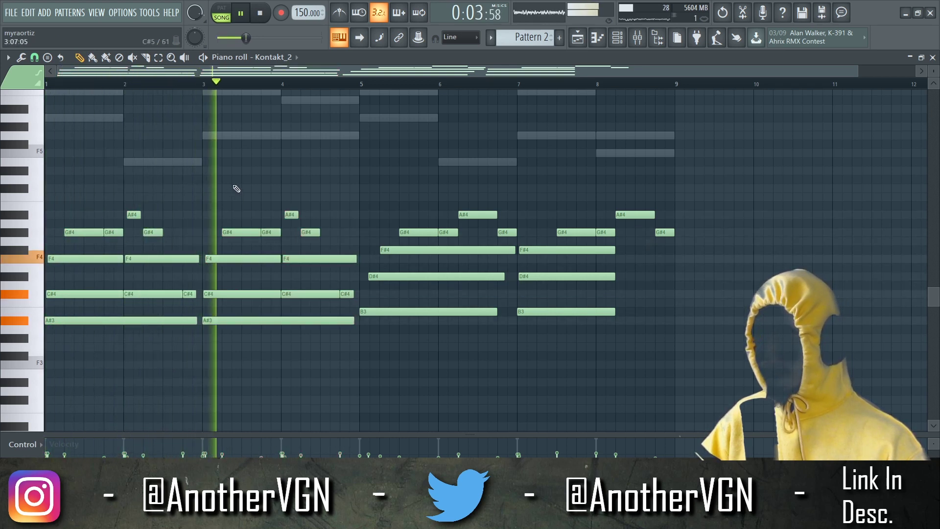
Shift the F#4 note of the chord in bar 5 slightly later in the Kontakt_2 piano roll
scroll(392, 270, up, 2)
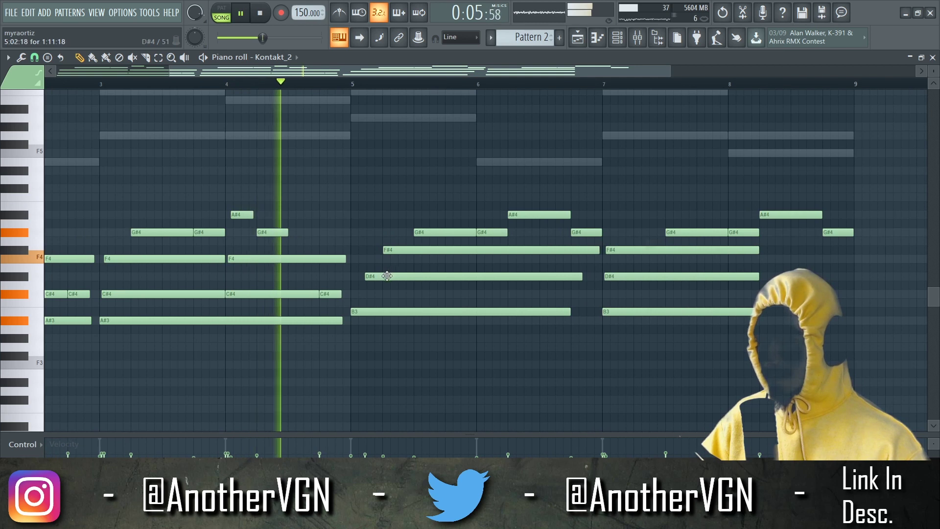
scroll(482, 252, up, 3)
drag(493, 251, 495, 250)
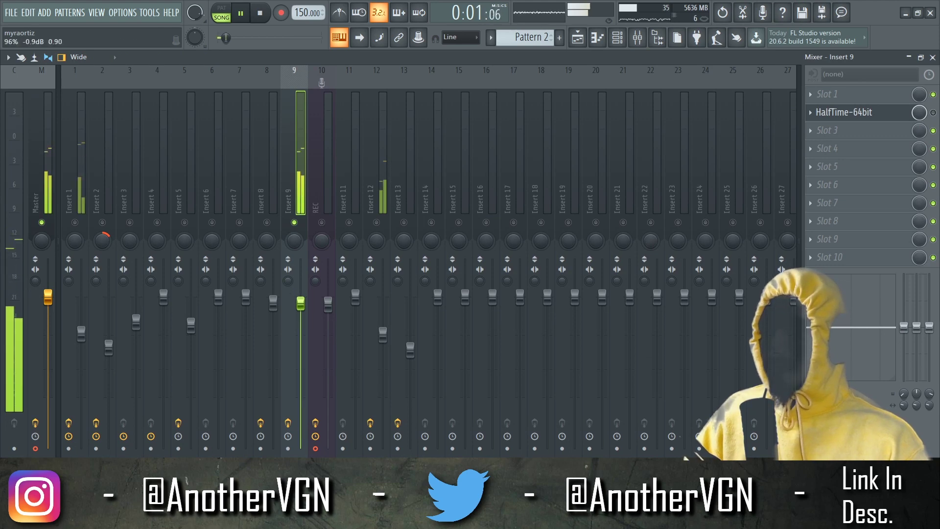
Add Super VHS after HalfTime on mixer Insert 9, turn on its Magic effect, and lower HalfTime's mix level
click(811, 112)
mouse_move(811, 128)
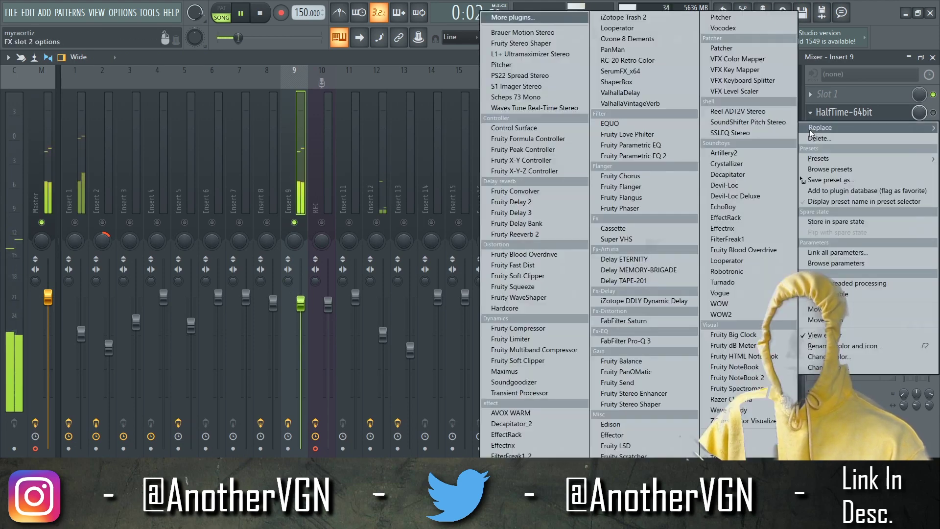
click(562, 19)
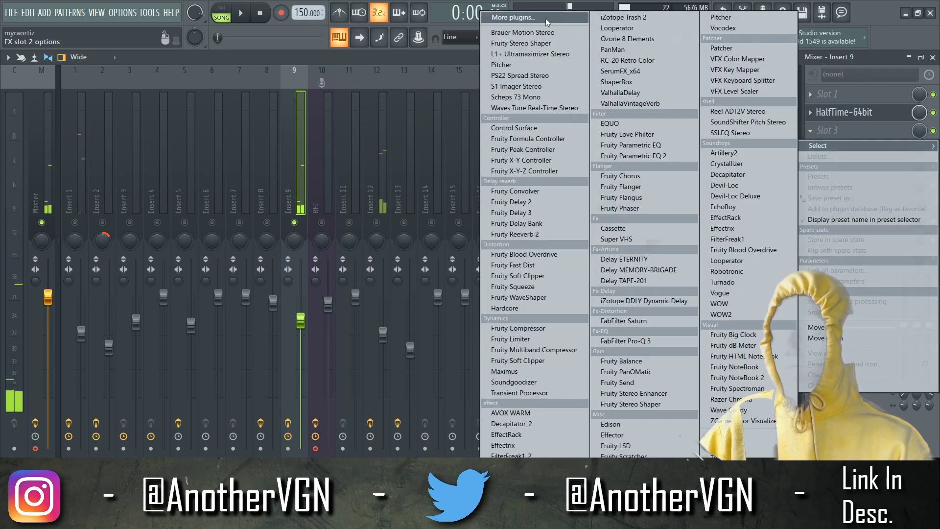
click(549, 21)
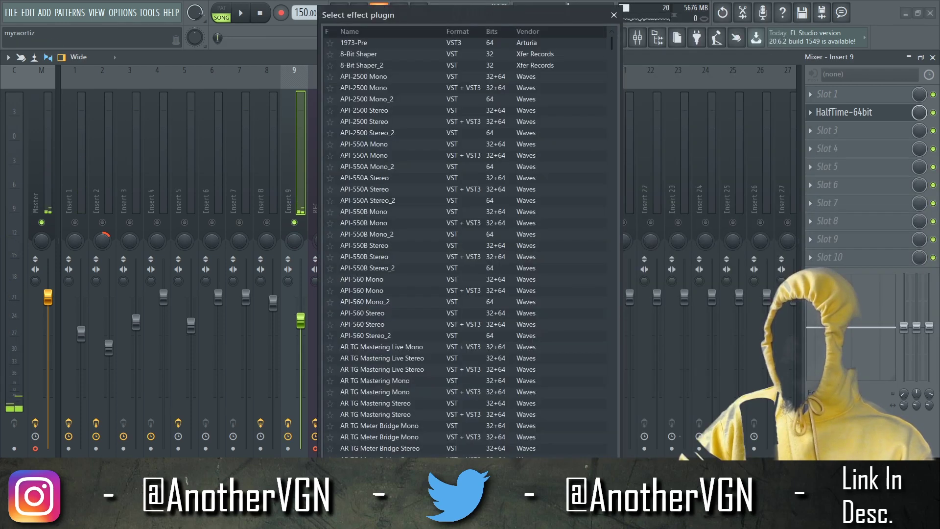
text(super)
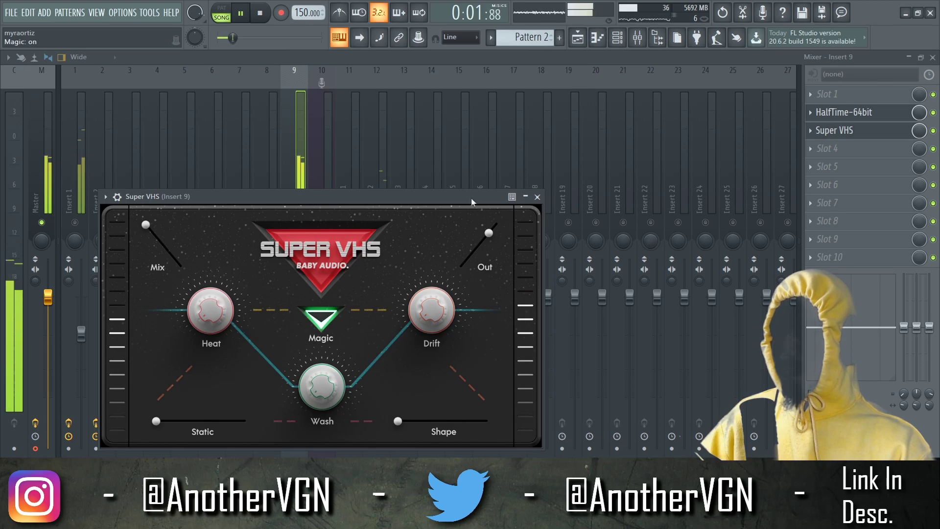
drag(919, 112, 919, 131)
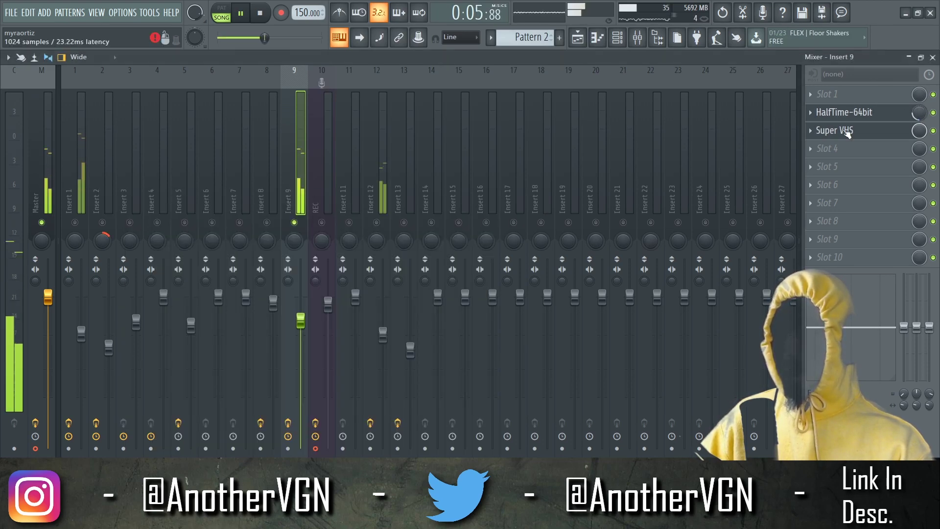
Add Fruity Parametric EQ 2 after Super VHS on Insert 9, cutting the lows and the extreme highs
click(832, 148)
click(643, 159)
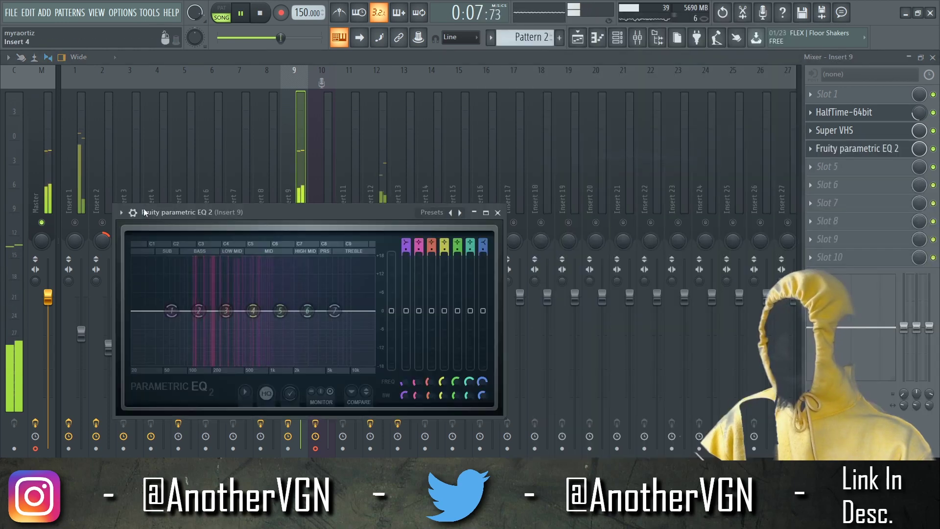
click(118, 211)
mouse_move(241, 267)
click(331, 261)
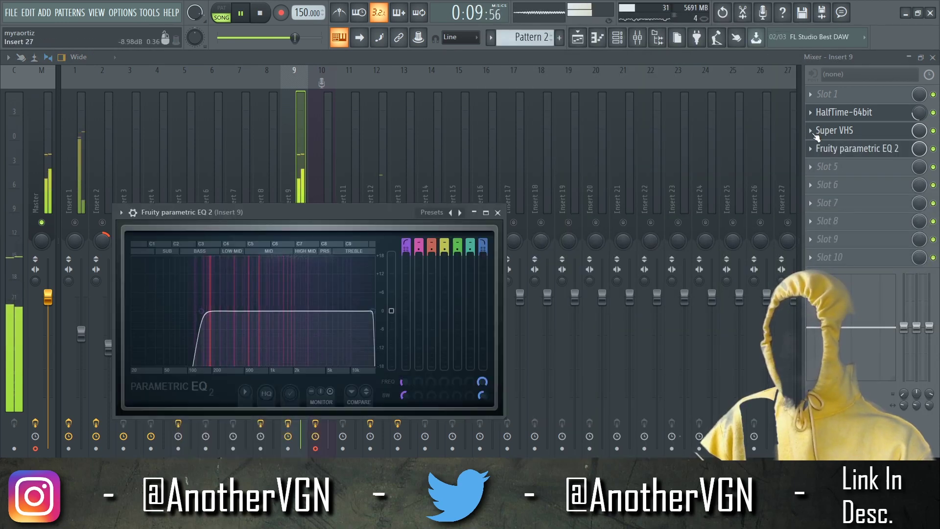
key(space)
Add Cassette to the first effect slot of Insert 9 with the Old Synth preset and lower its static noise
click(812, 94)
mouse_move(832, 100)
click(514, 21)
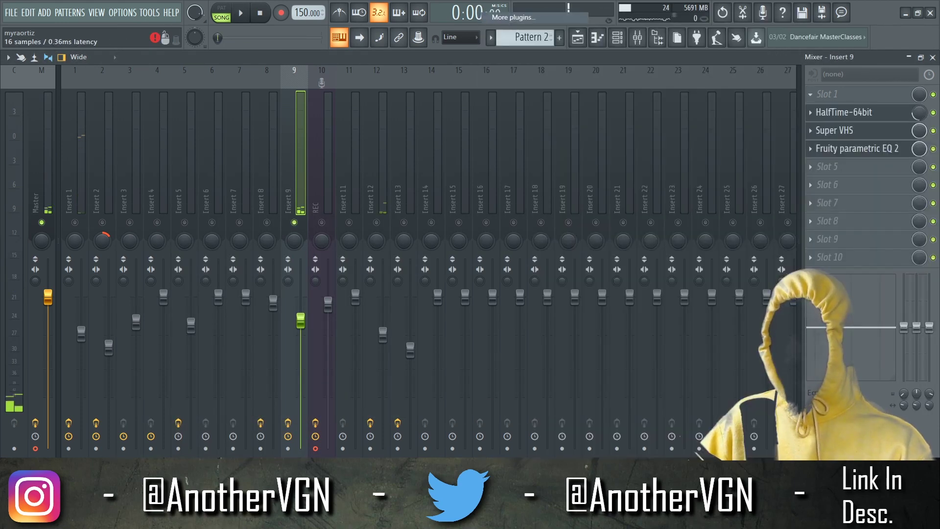
scroll(471, 235, down, 15)
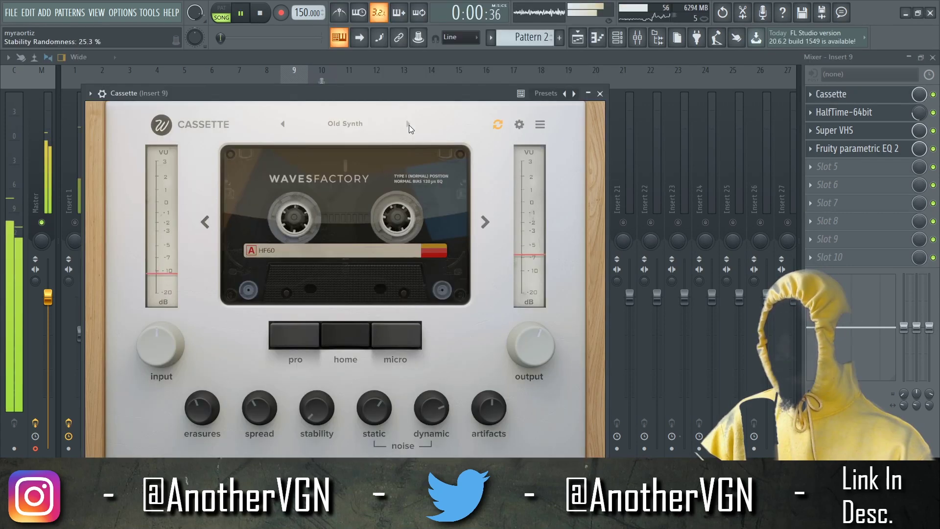
drag(380, 419, 378, 446)
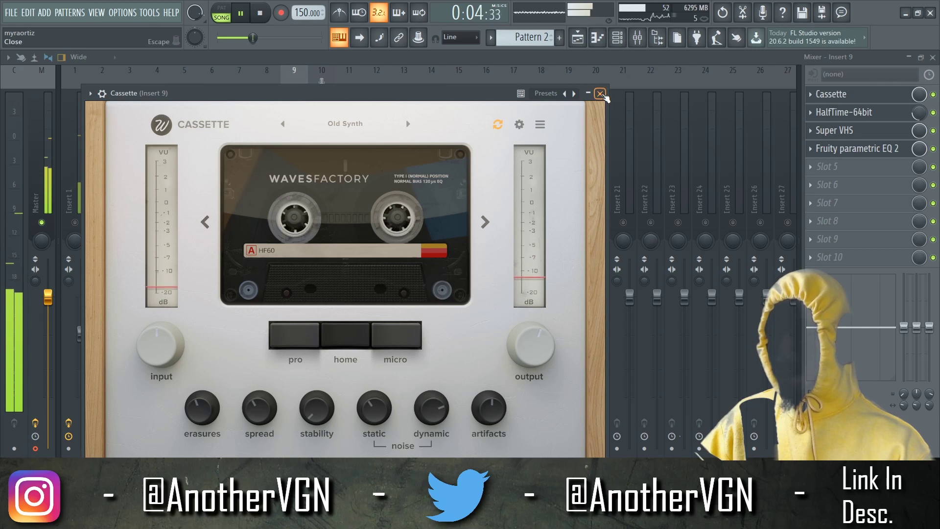
click(600, 94)
click(835, 131)
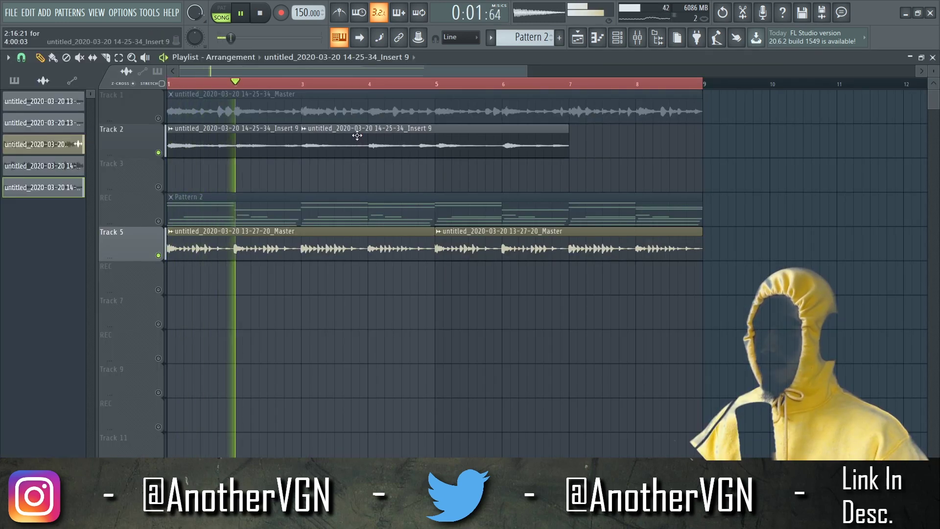
Slice the second Insert 9 audio clip on Track 2 at bar 5 and delete the part after the cut
drag(444, 160, 437, 150)
click(40, 58)
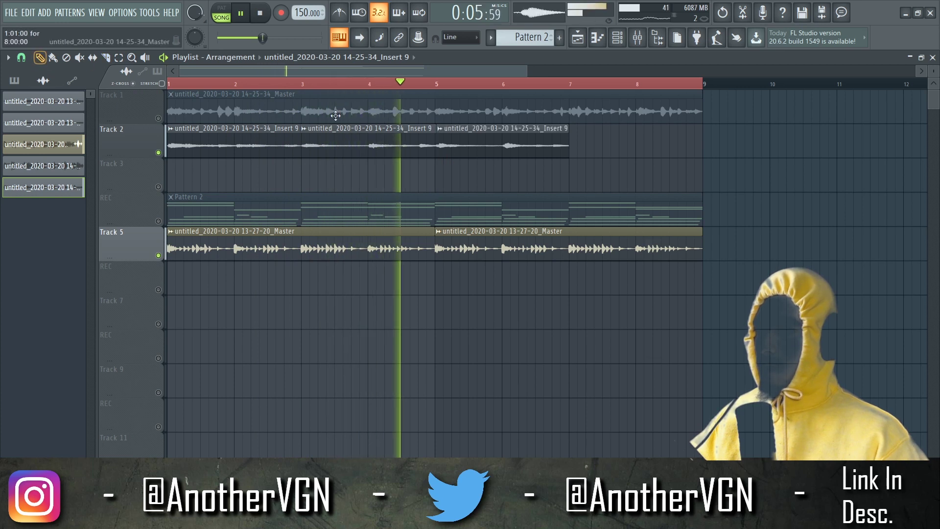
right_click(480, 148)
click(480, 148)
key(space)
right_click(577, 151)
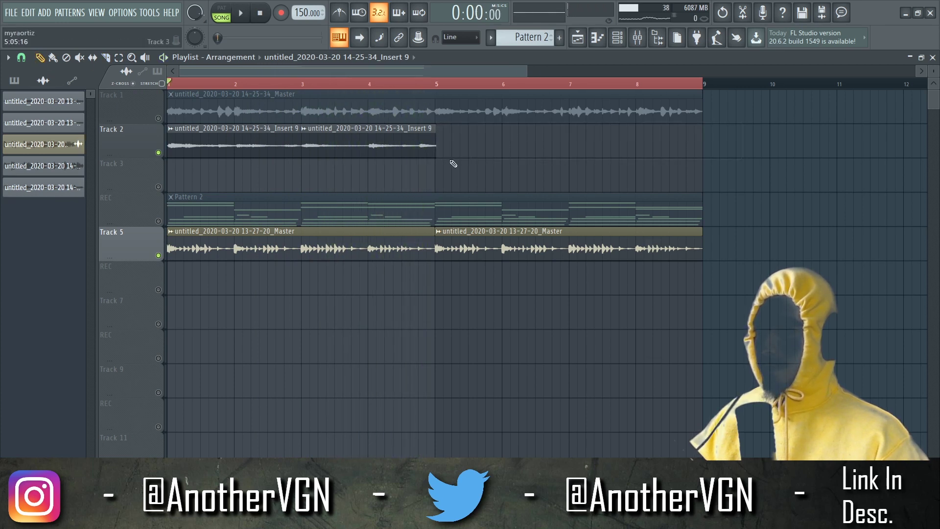
Select the two Insert 9 audio clips on Track 2 and duplicate them from bar 5 onward
scroll(408, 153, up, 3)
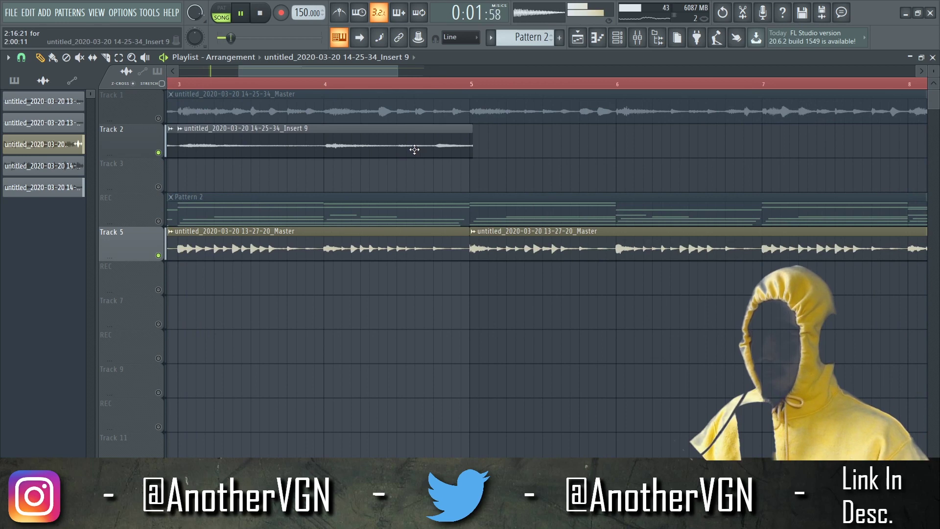
scroll(412, 149, down, 3)
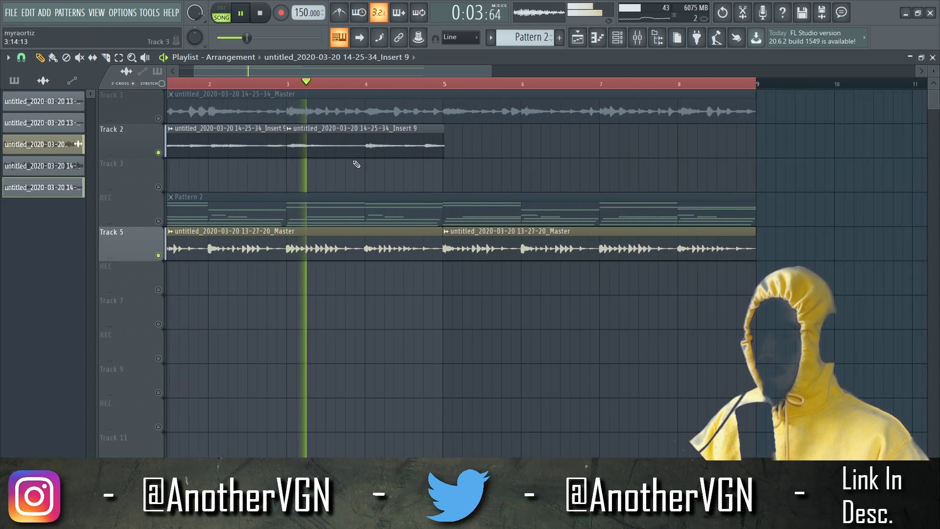
drag(542, 155, 233, 140)
key(ctrl+b)
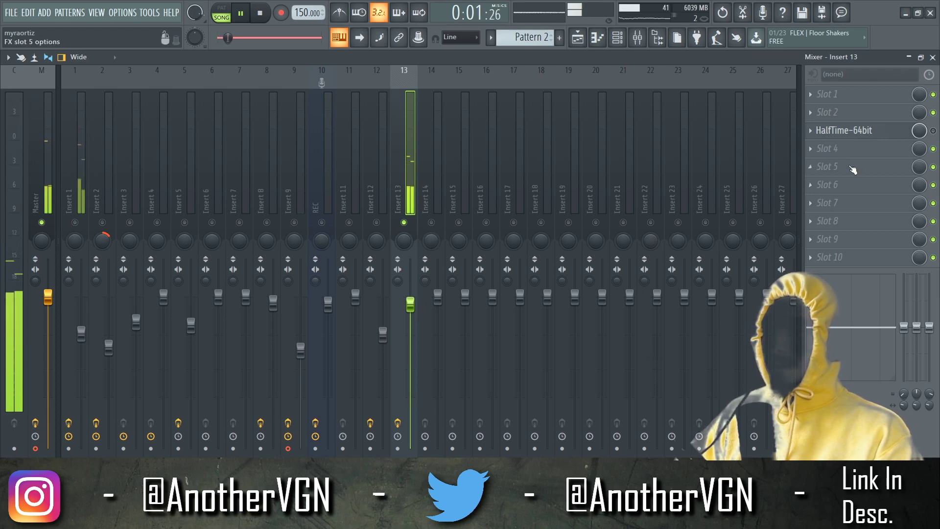
Add Fruity Parametric EQ 2 before HalfTime on Insert 13, roll off the lows and highs, and unmute Insert 1
click(821, 120)
click(651, 157)
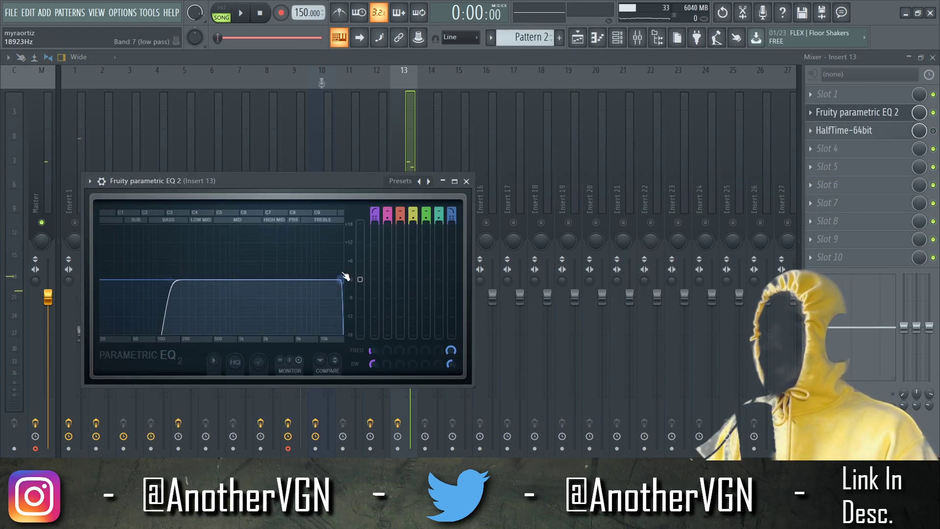
key(space)
drag(335, 297, 290, 280)
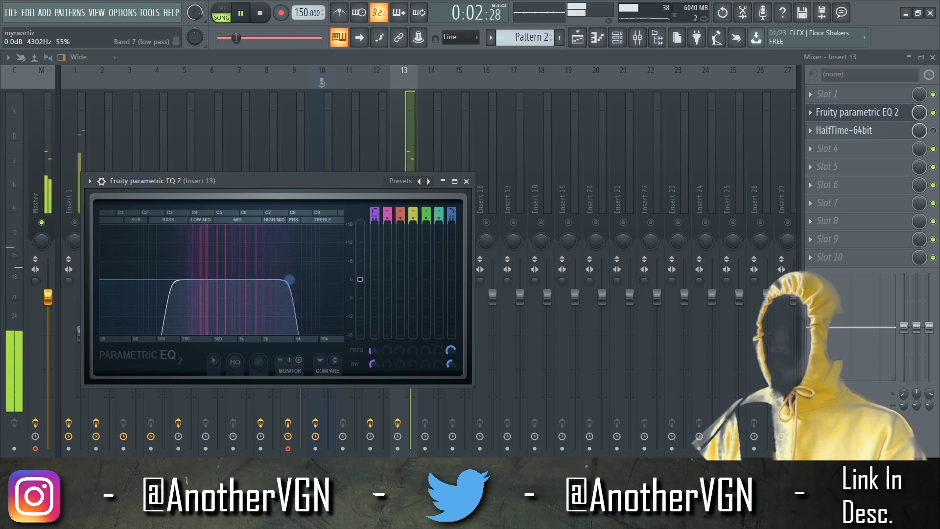
click(77, 224)
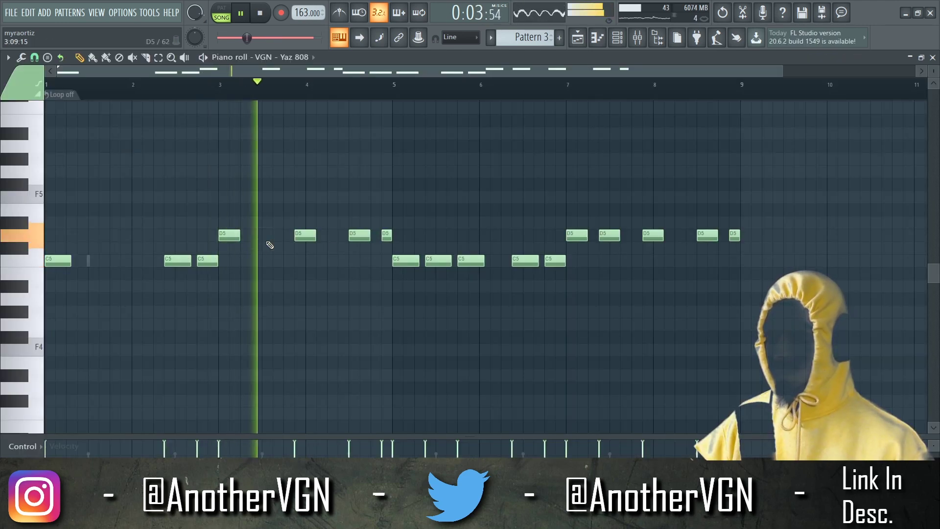
Delete the D5 note just before bar 4 in the Yaz 808 pattern, shift the short D5 before bar 5 earlier, and make all notes legato
right_click(307, 235)
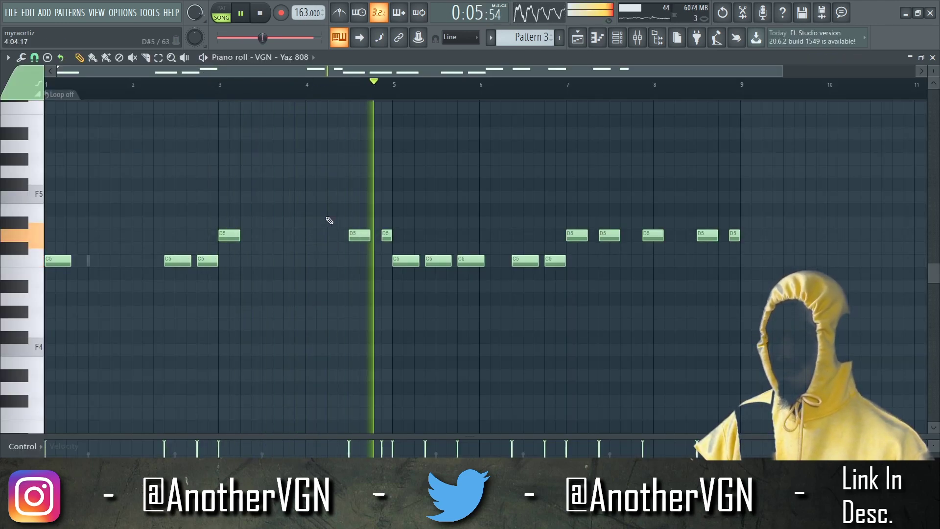
drag(386, 233, 375, 233)
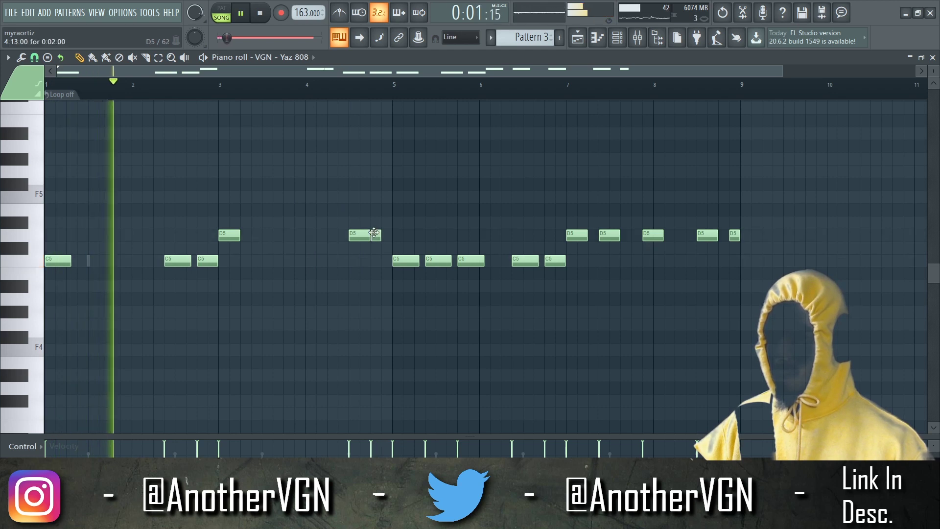
key(ctrl+l)
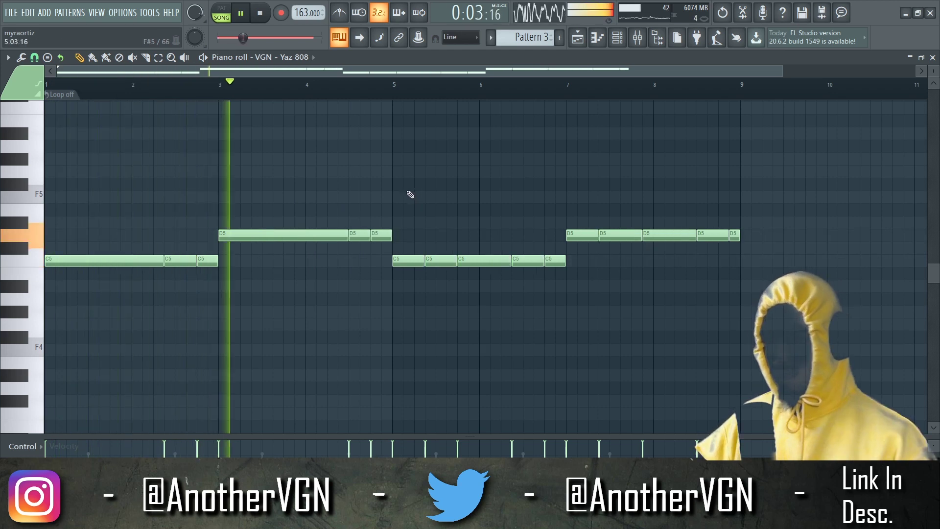
Select all VGN - Blasted 808 notes in Pattern 3 and transpose them up a semitone to D5 and D#5
click(617, 37)
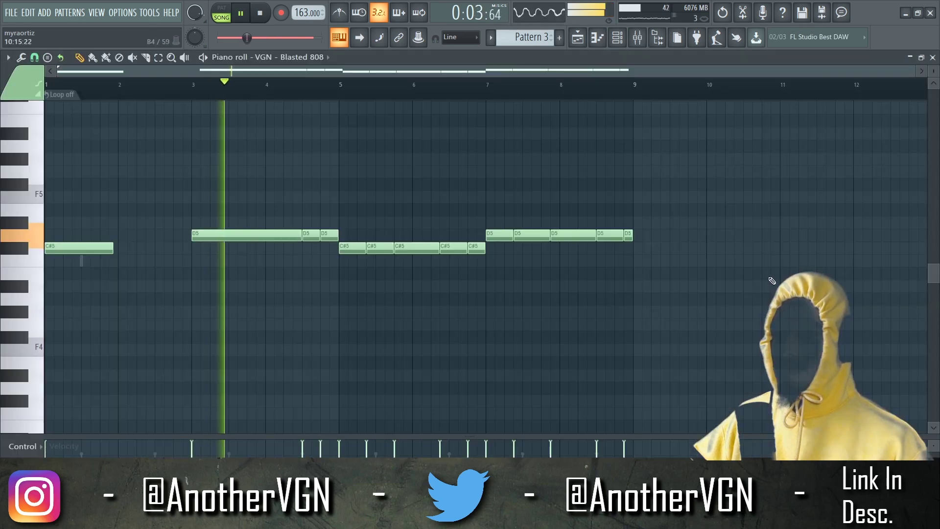
key(ctrl+a)
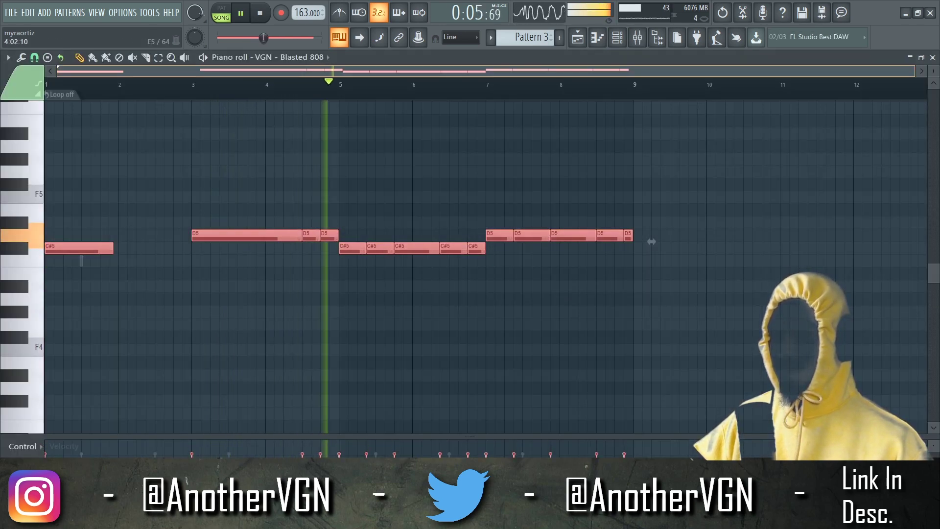
key(space)
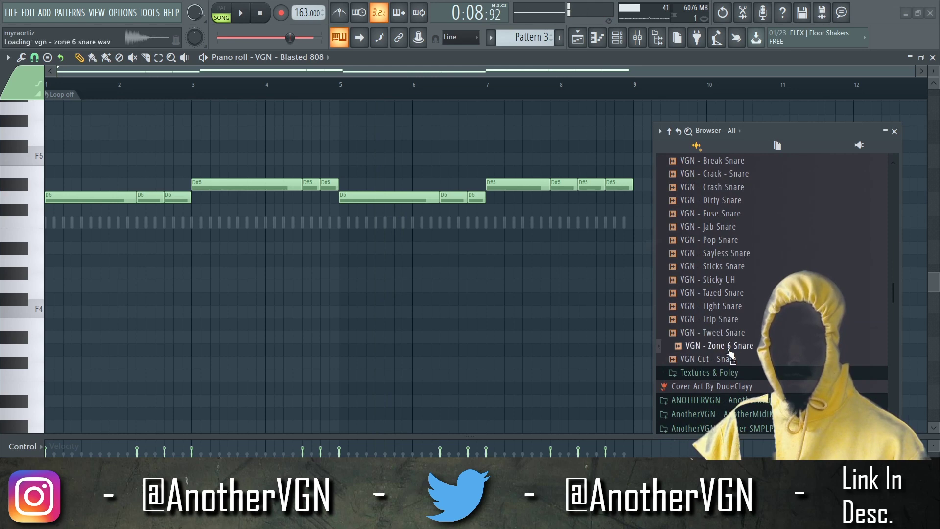
Add the VGN - Zone 6 Snare sample as a new channel with hits matching the Ring Snare steps
drag(730, 341, 382, 263)
drag(224, 433, 224, 434)
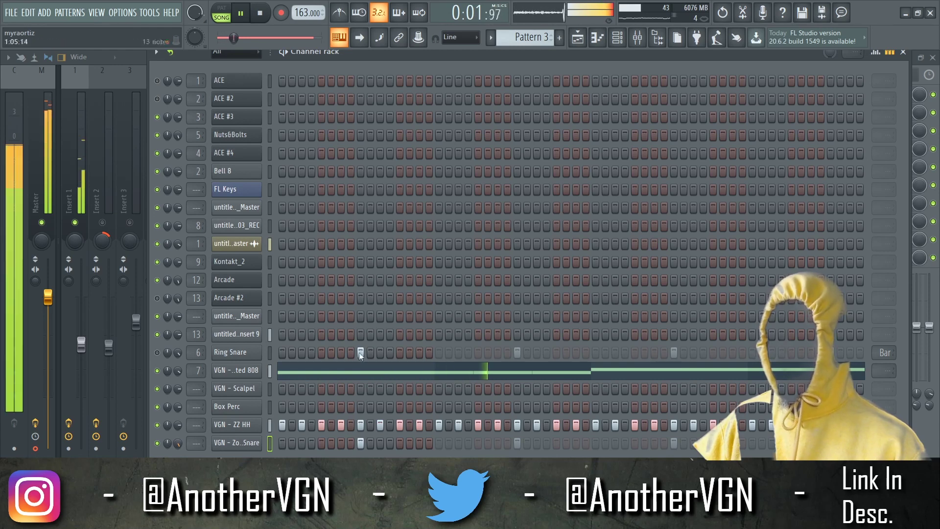
click(659, 40)
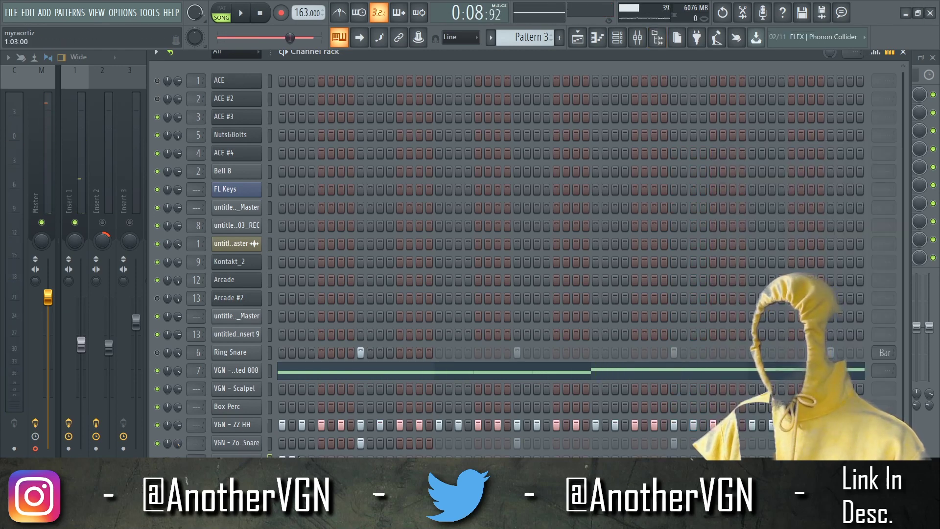
Play back the loop to audition the 808, hi-hat and snare layers together
key(space)
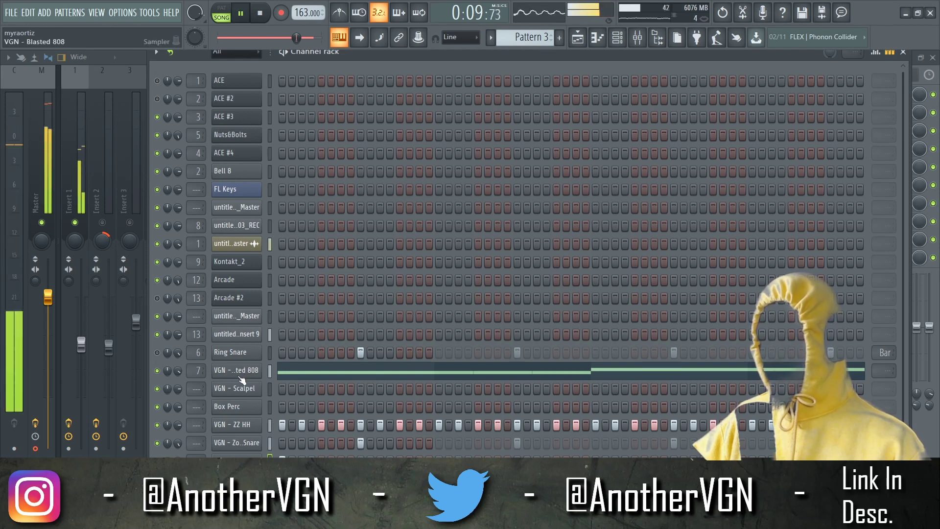
key(space)
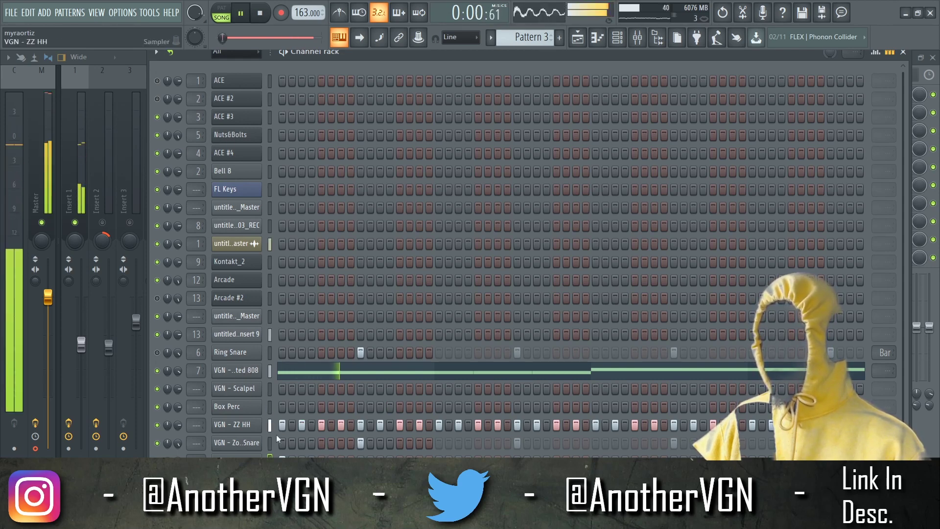
key(space)
key(space)
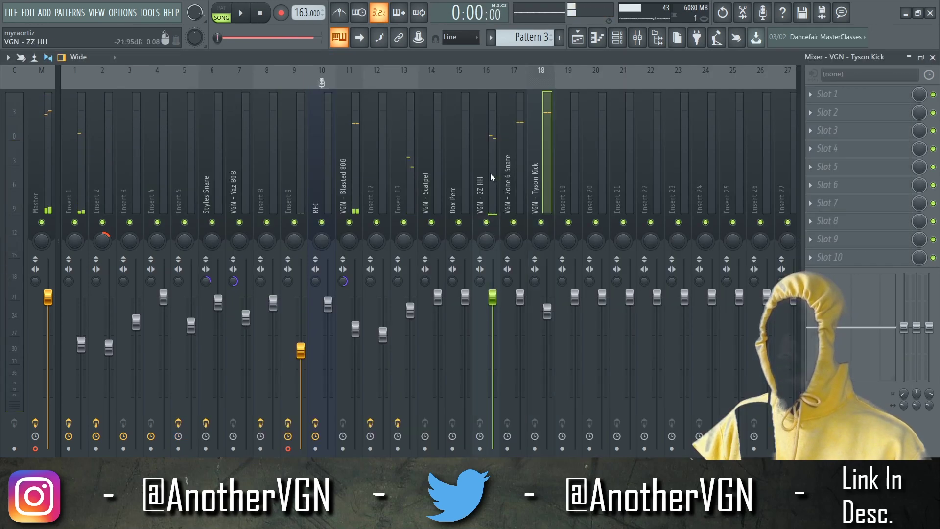
Route the VGN - Tyson Kick mixer track to the VGN - ZZ HH track and resume playback
click(548, 172)
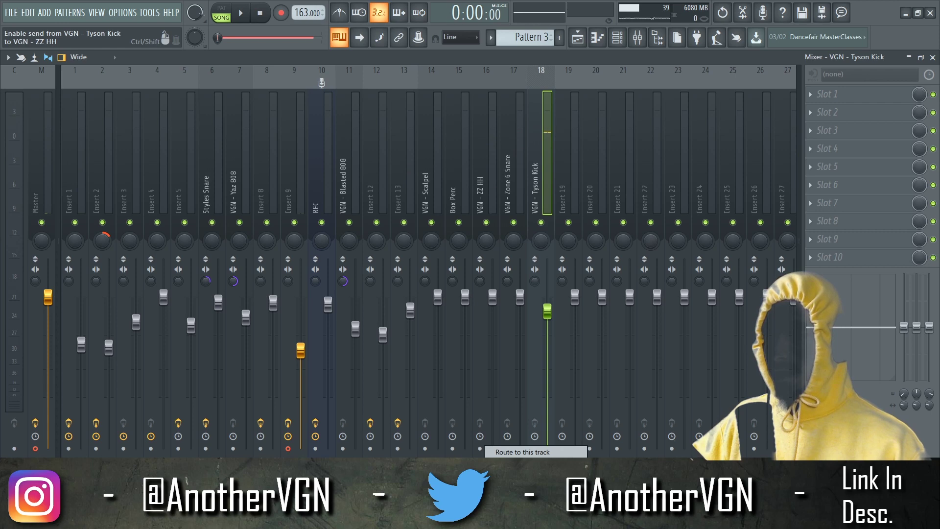
click(493, 183)
key(space)
Add Fruity Limiter to slot 3 of the VGN - ZZ HH track in compressor mode with sidechain input 1
click(833, 130)
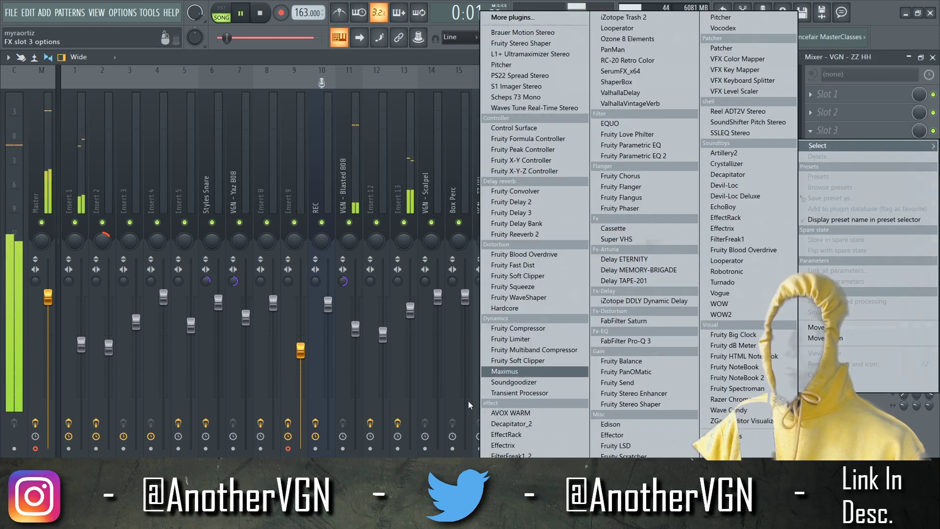
click(513, 339)
click(175, 348)
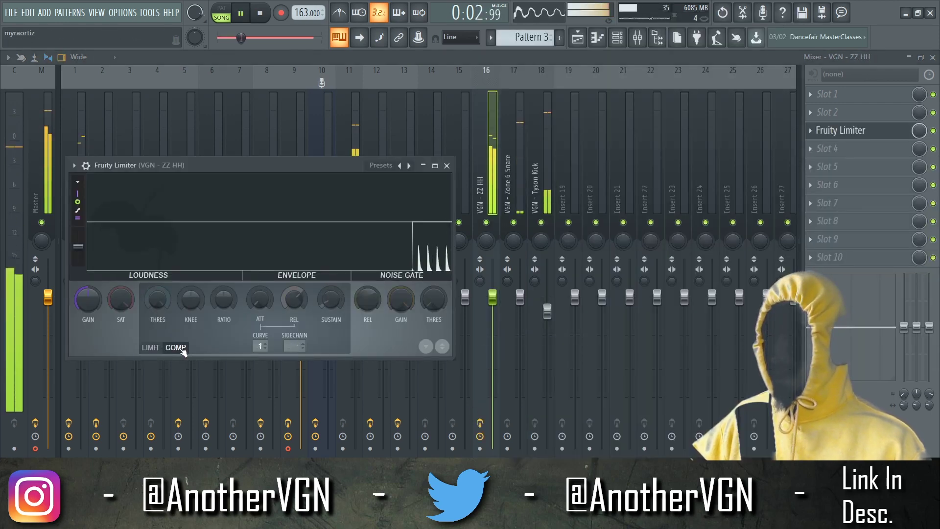
right_click(298, 351)
click(323, 370)
key(space)
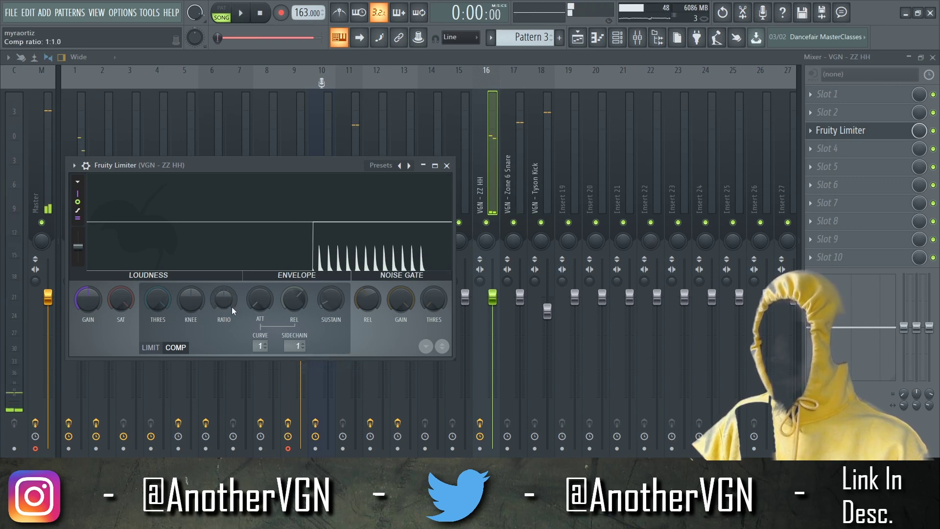
Adjust the compressor's ratio and knee in the ZZ HH Fruity Limiter and move its window aside
drag(231, 306, 231, 254)
drag(192, 303, 192, 254)
drag(195, 167, 366, 160)
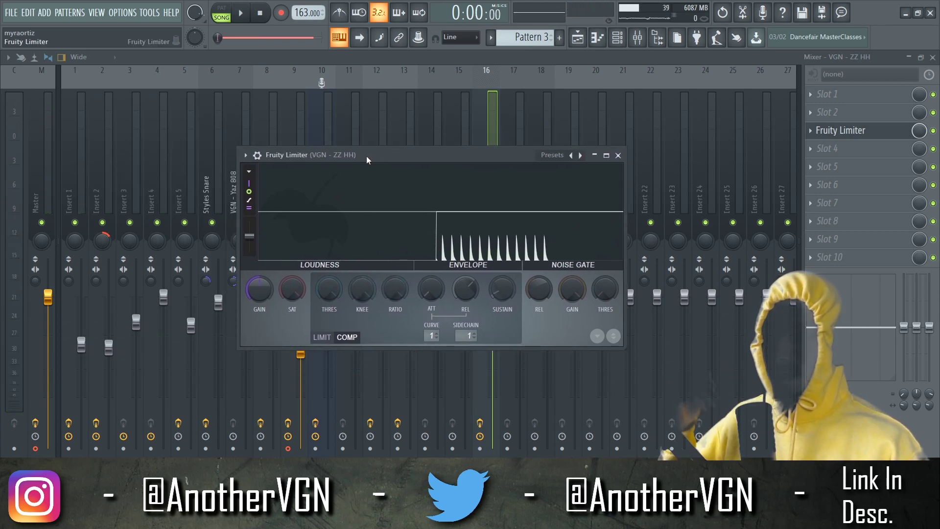
Lower the compressor's threshold and release in the Fruity Limiter on the VGN - ZZ HH track while auditioning the loop
drag(329, 290, 328, 377)
key(space)
drag(466, 289, 465, 333)
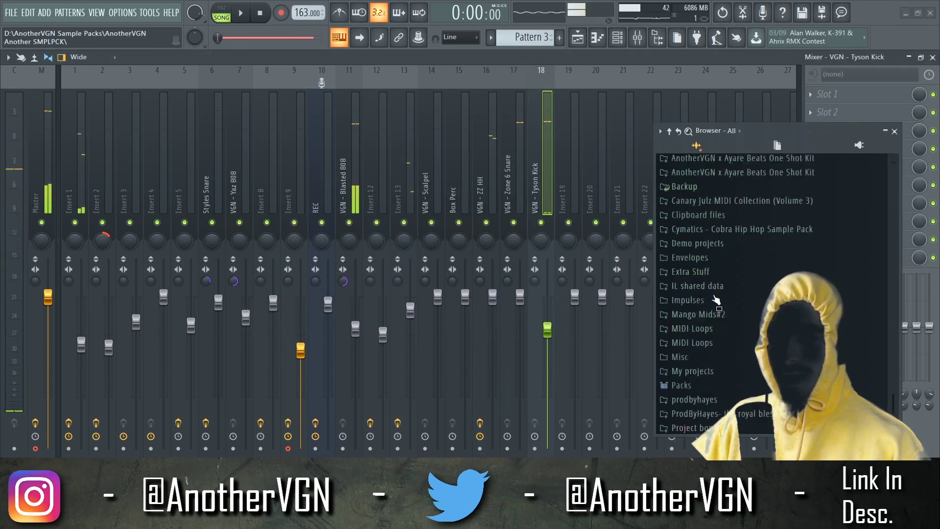
Load the VGN - Ends HH pattern from the HH Midi's folder onto the VGN - ZZ HH channel and play it
scroll(711, 412, down, 5)
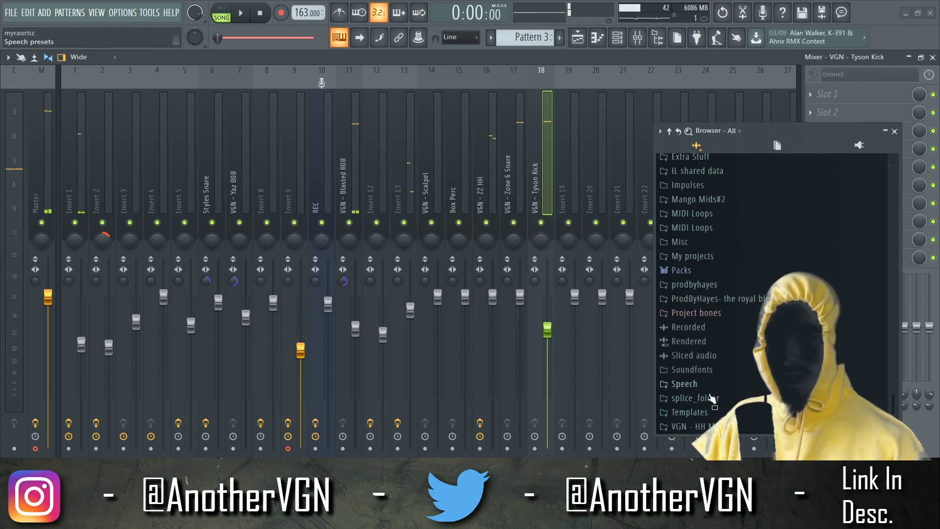
scroll(720, 372, down, 3)
click(722, 397)
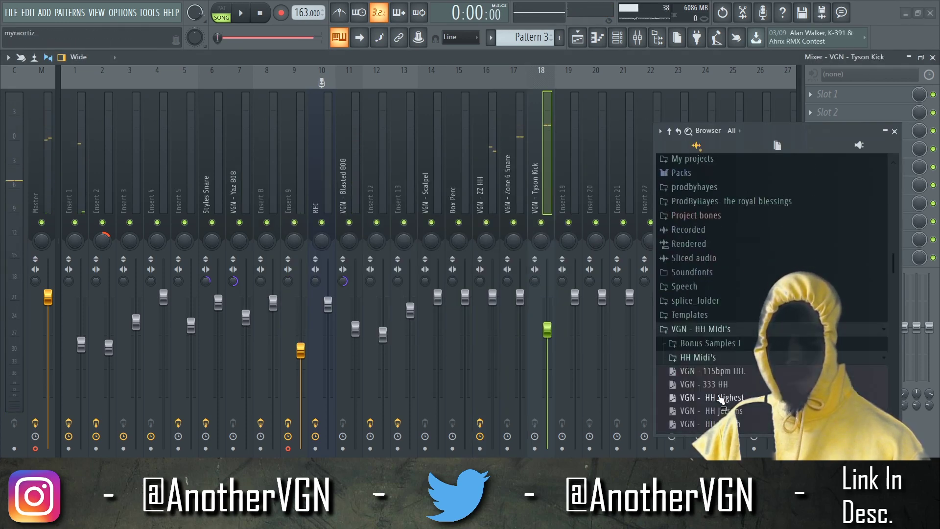
click(625, 43)
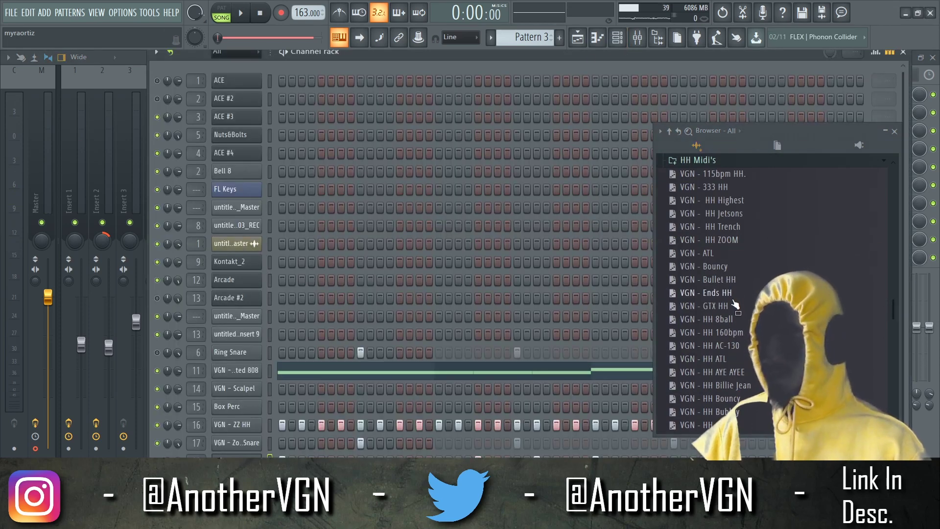
drag(736, 306, 240, 429)
key(space)
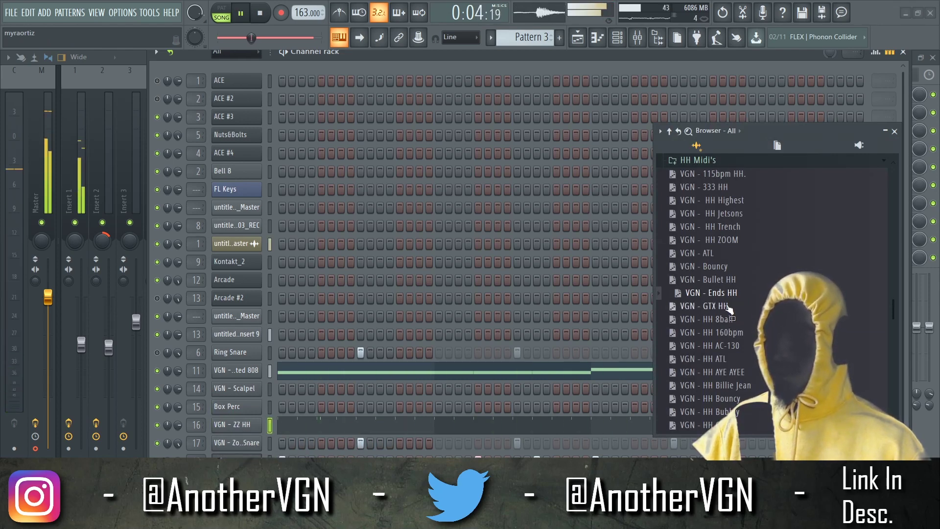
Try the VGN - GTX HH and VGN - HH 8ball patterns in the VGN - ZZ HH piano roll and audition the loop
click(597, 39)
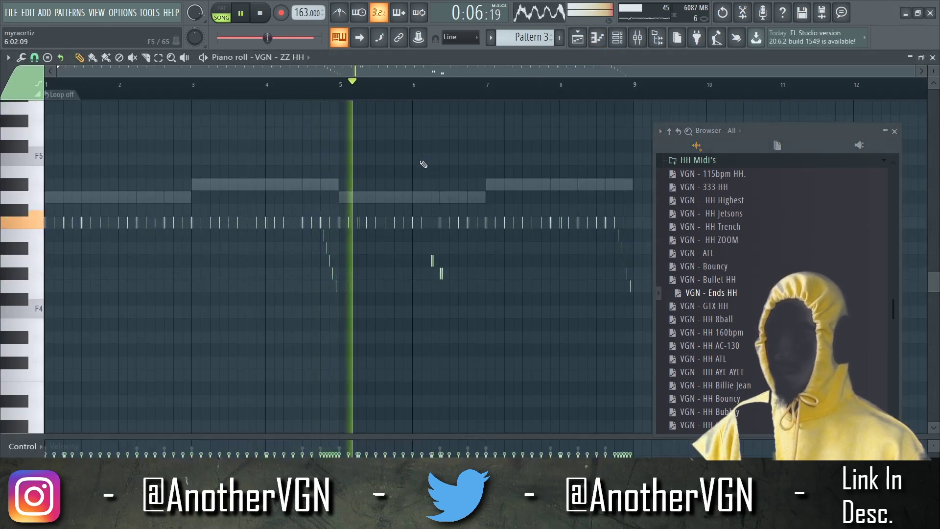
middle_click(717, 308)
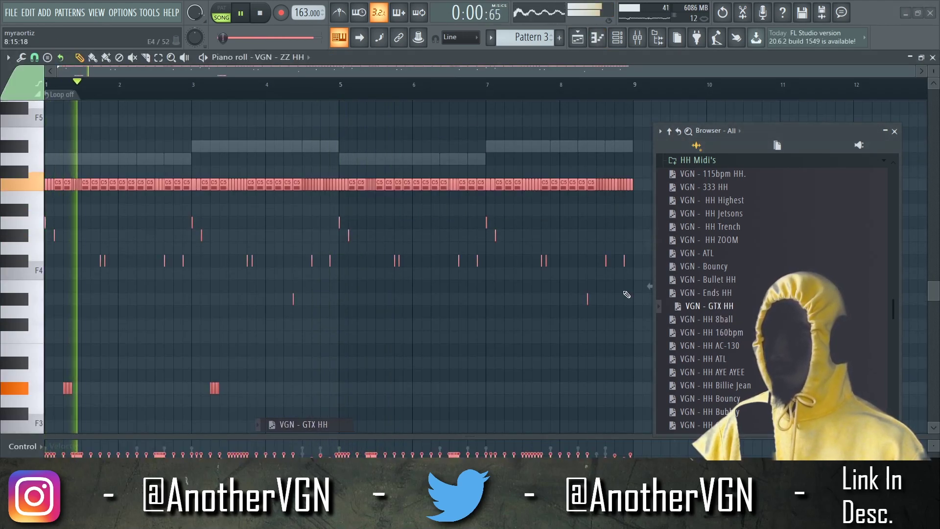
click(714, 323)
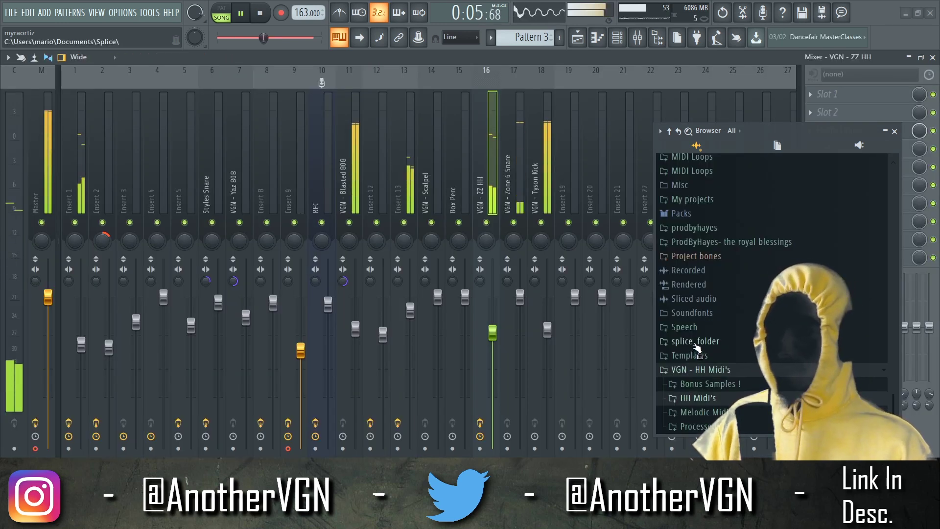
key(space)
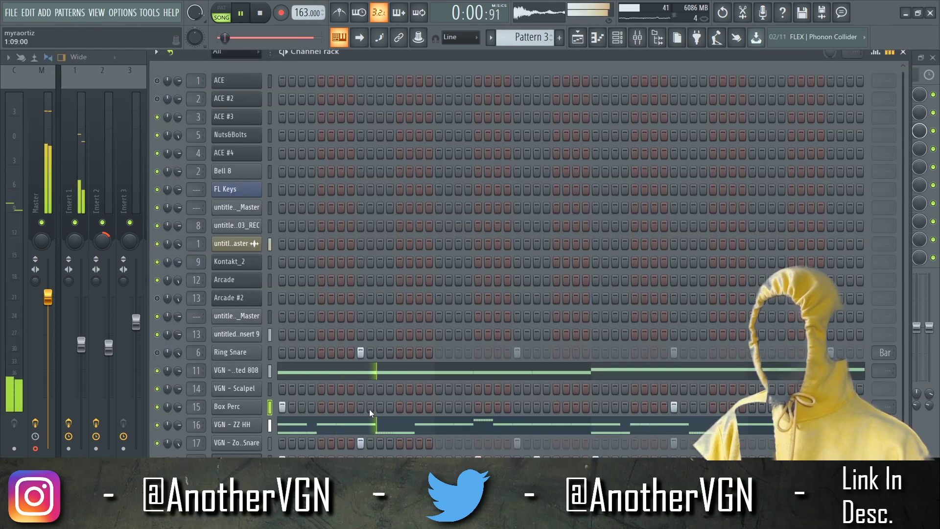
key(space)
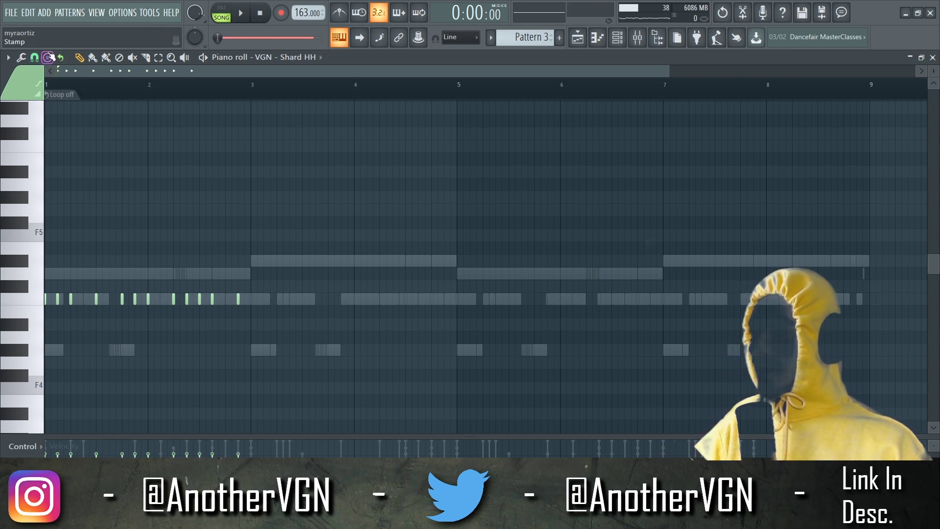
Select the first two bars of VGN - Shard HH notes and duplicate them three times to fill eight bars
click(35, 58)
click(62, 235)
key(space)
drag(254, 91, 19, 95)
key(ctrl+b)
key(ctrl+b)
key(ctrl+b)
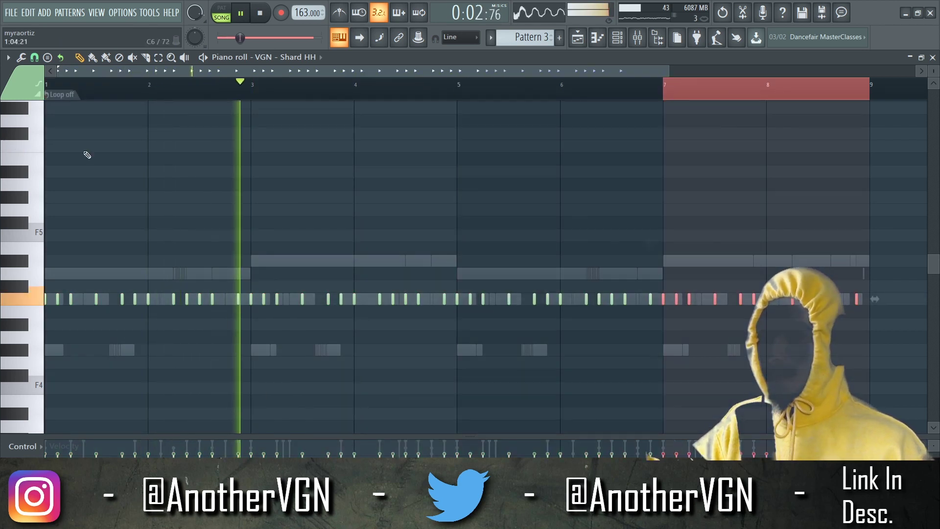
scroll(361, 119, down, 2)
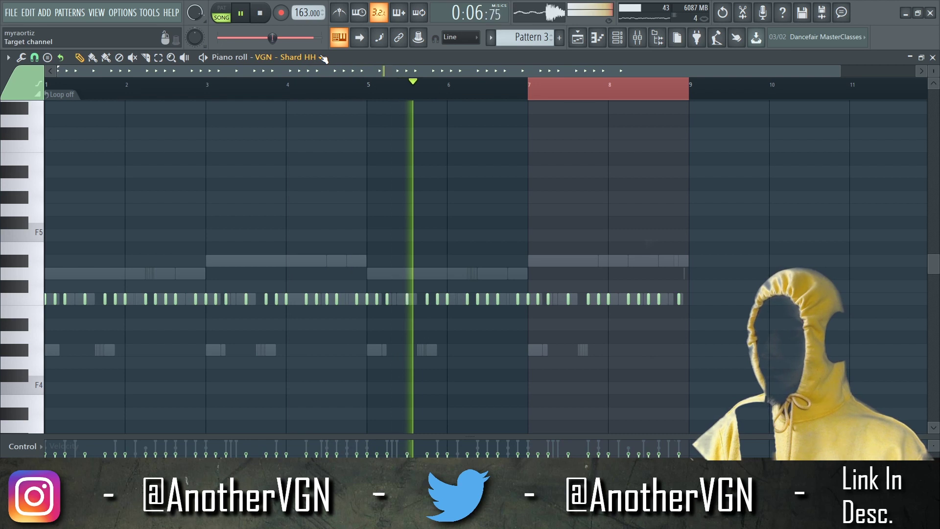
key(space)
click(322, 59)
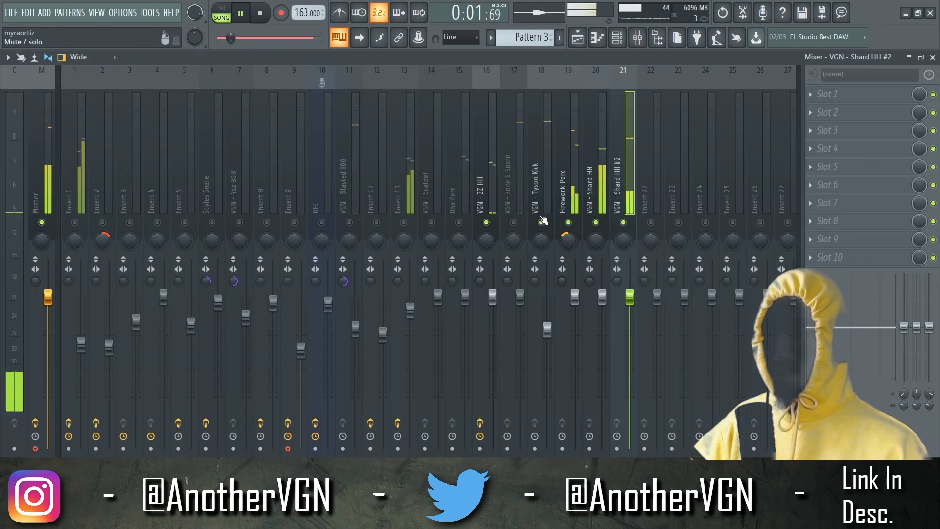
Raise the VGN - Tyson Kick level and lower the Firework Perc, VGN - Shard HH and VGN - Shard HH #2 levels together
drag(548, 329, 548, 313)
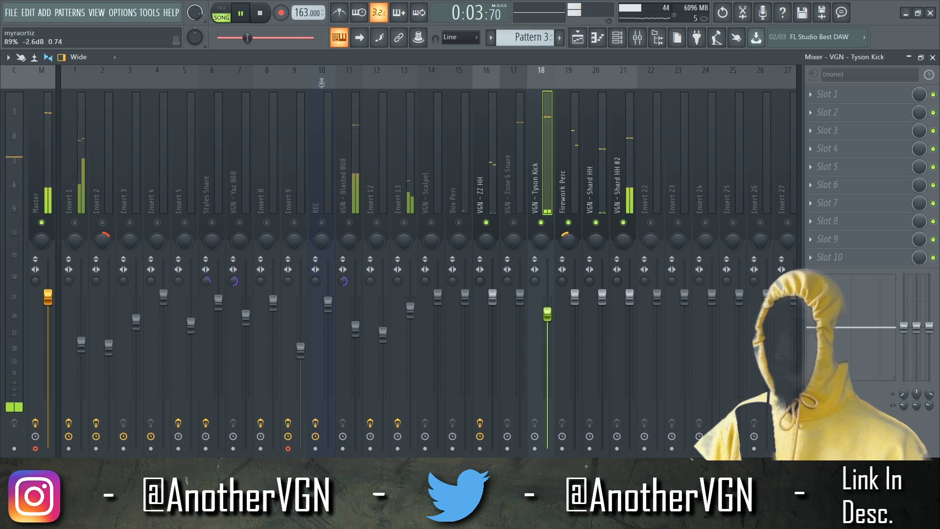
drag(627, 184, 577, 179)
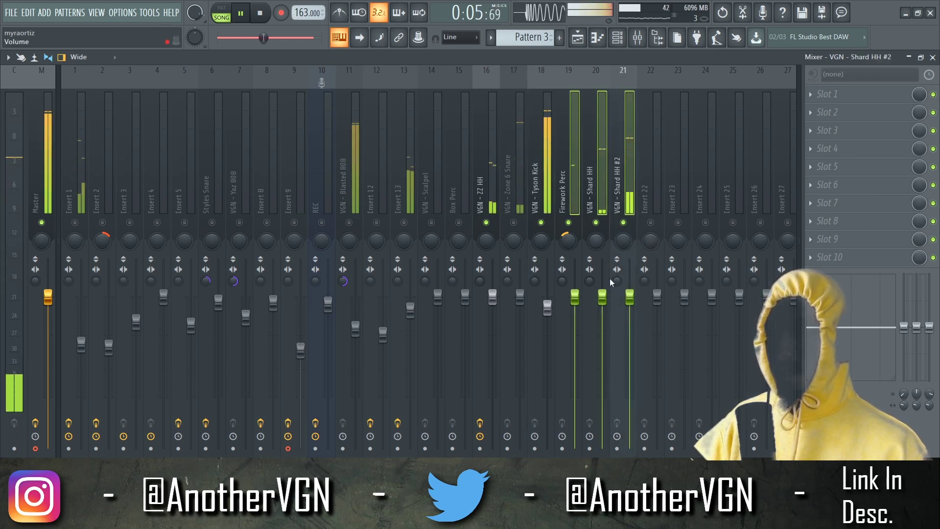
drag(603, 301, 603, 324)
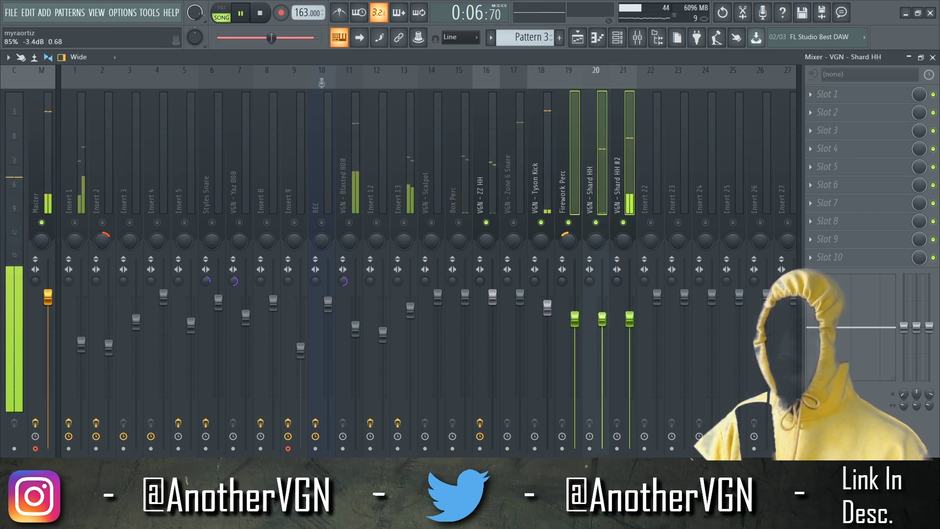
Slightly lower the VGN - Zone 6 Snare and Box Perc levels in the mixer
click(517, 195)
drag(522, 302, 525, 308)
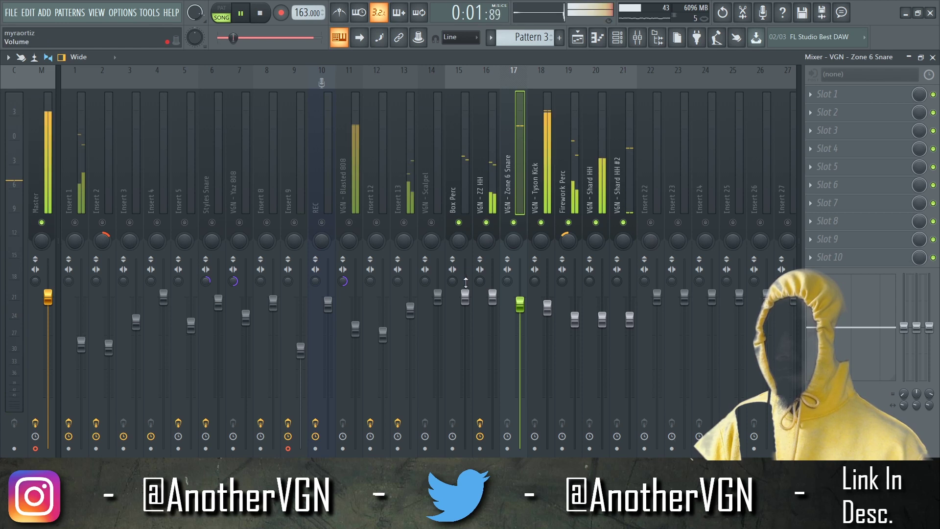
key(space)
key(space)
drag(465, 298, 465, 305)
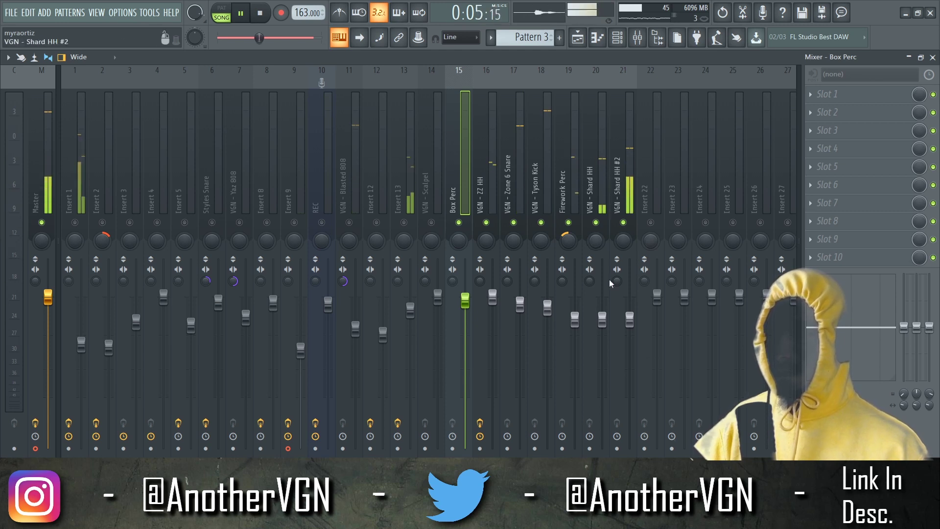
Slightly raise the mixer levels of VGN - Shard HH #2 and VGN - Shard HH
drag(630, 319, 629, 307)
click(602, 320)
key(space)
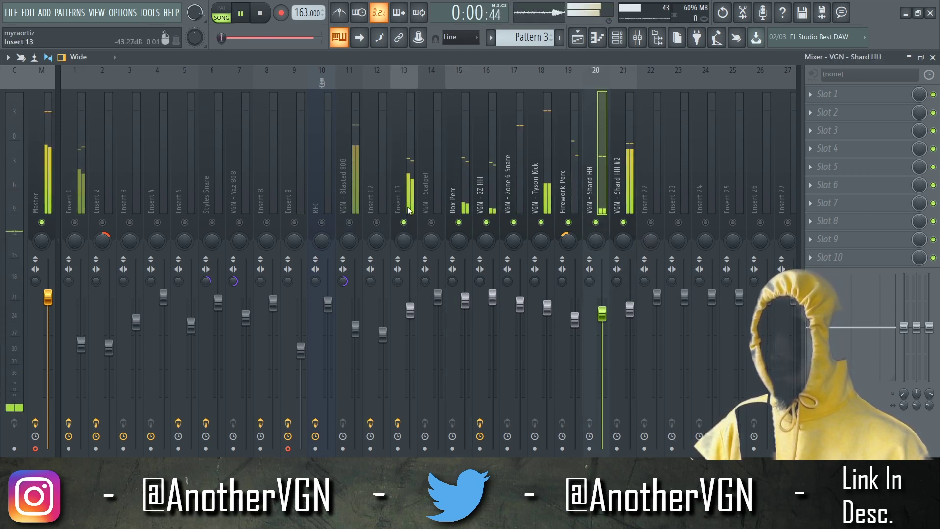
Mute Insert 13, then enable the VGN - Blasted 808 track and raise its level slightly during playback
click(406, 230)
click(358, 193)
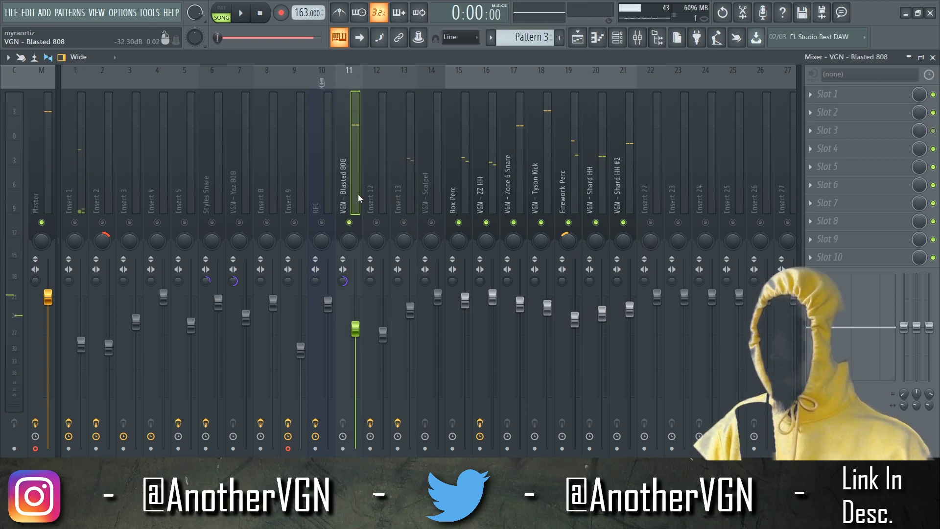
key(space)
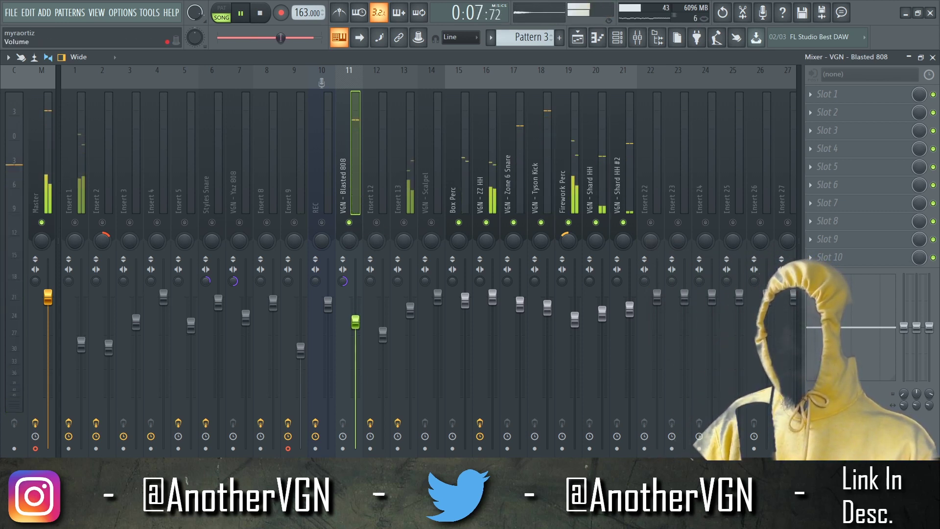
drag(280, 38, 285, 37)
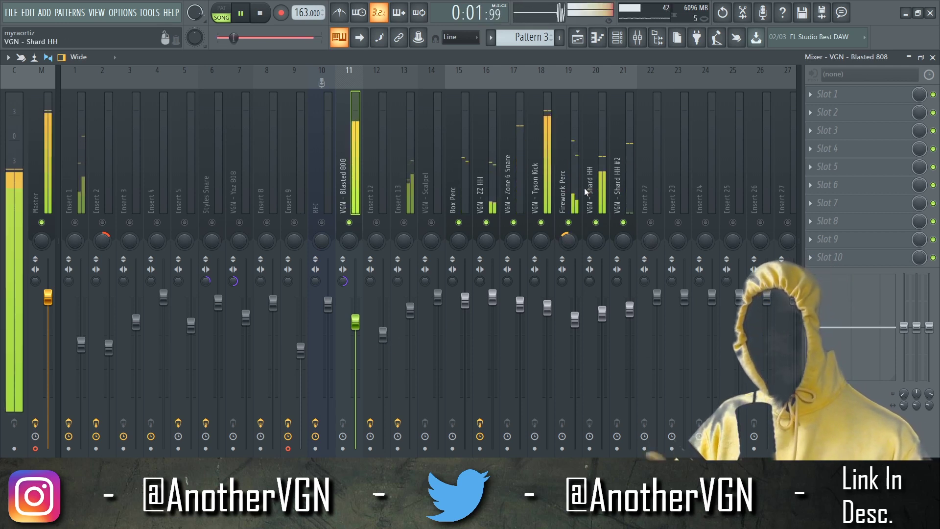
Restart playback and raise the Firework Perc level in the mixer
key(space)
key(space)
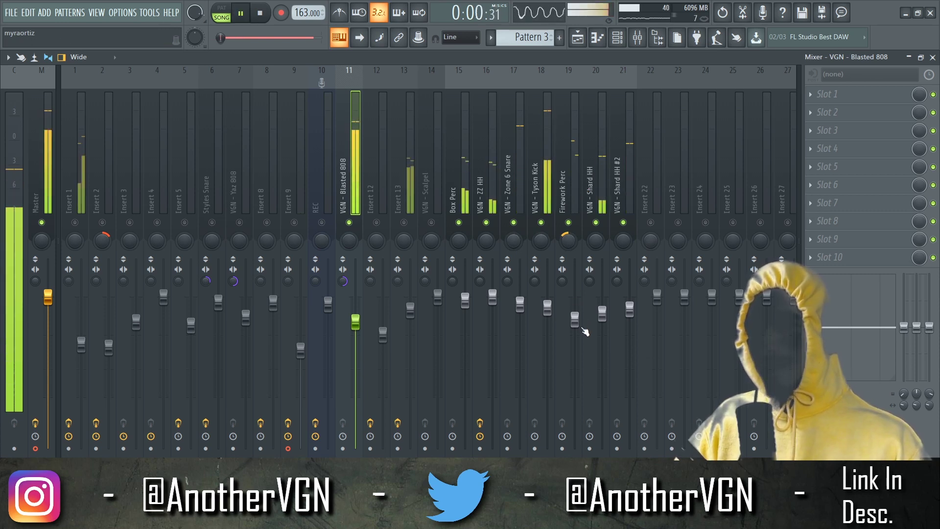
drag(575, 318, 575, 302)
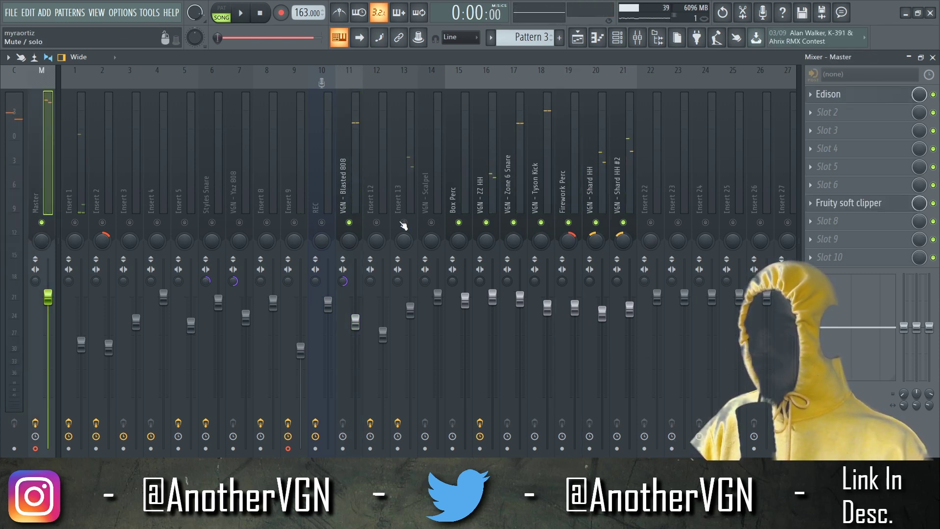
Check the Fruity parametric EQ 2 on Insert 13 and raise that track's level, then bring in Insert 1 at about -7.2 dB
click(414, 173)
key(space)
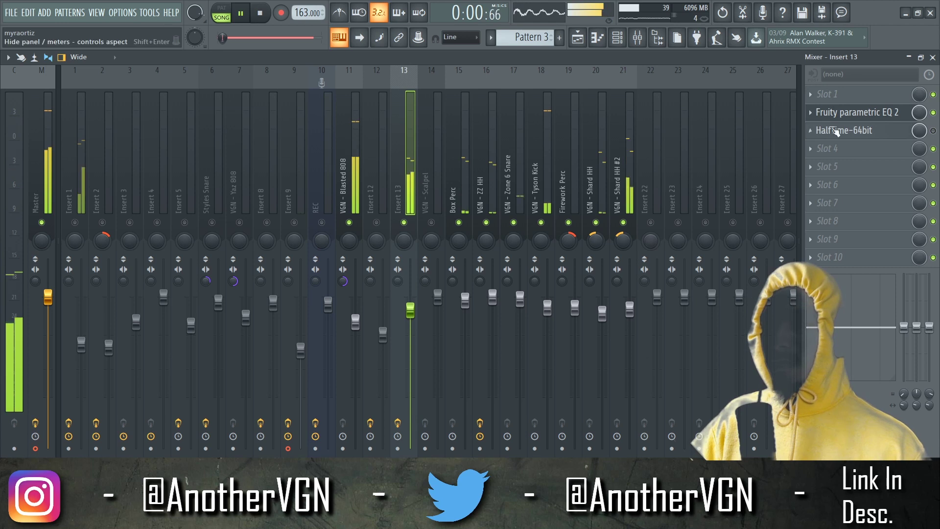
click(887, 117)
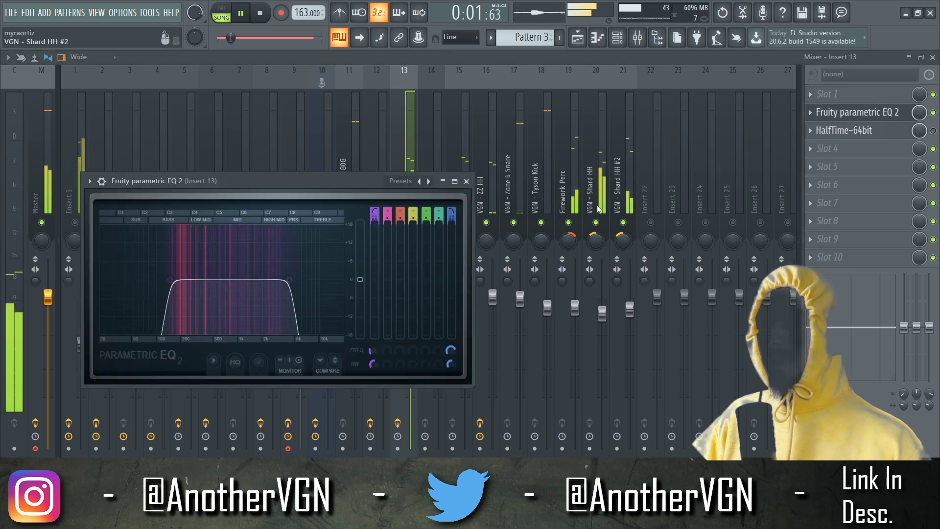
click(467, 181)
drag(411, 310, 410, 303)
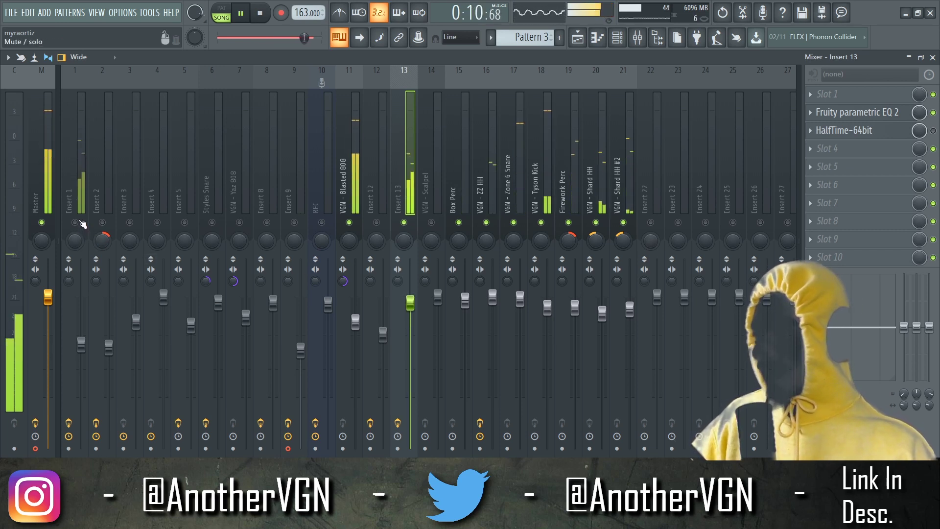
click(67, 327)
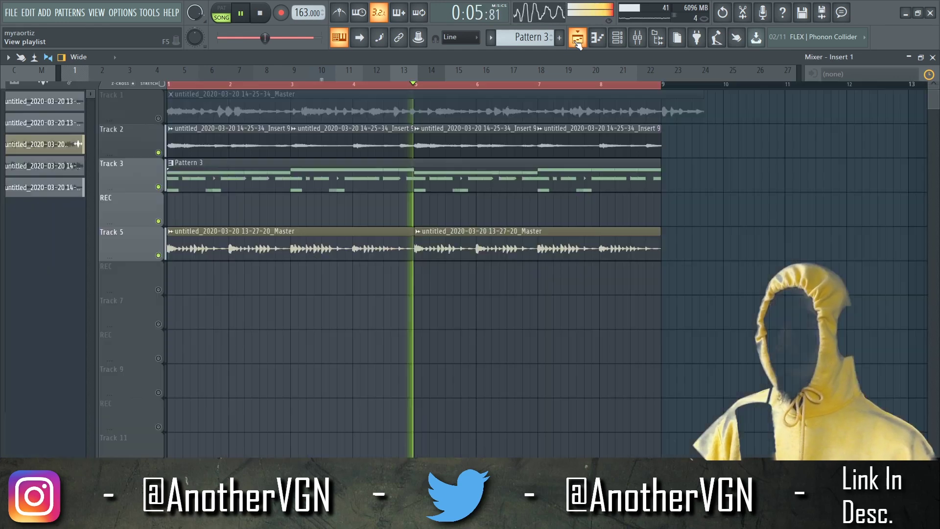
click(577, 40)
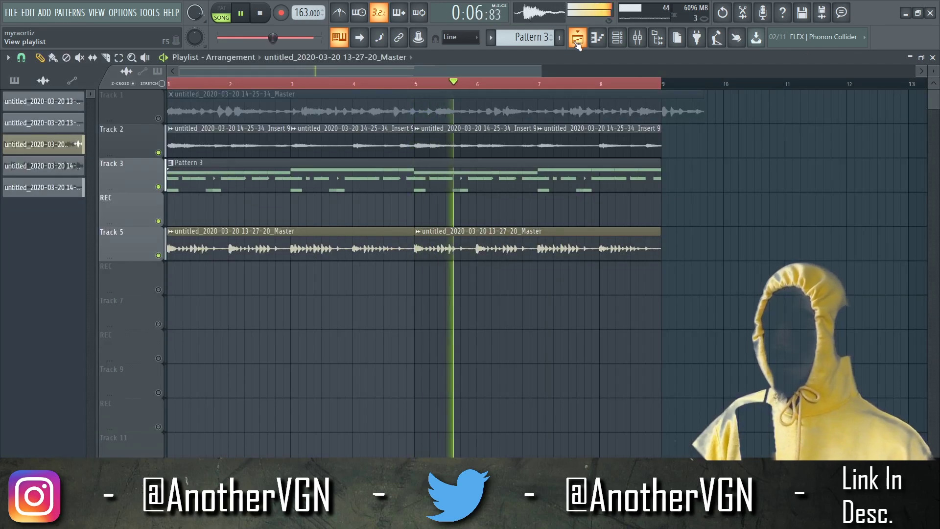
click(369, 140)
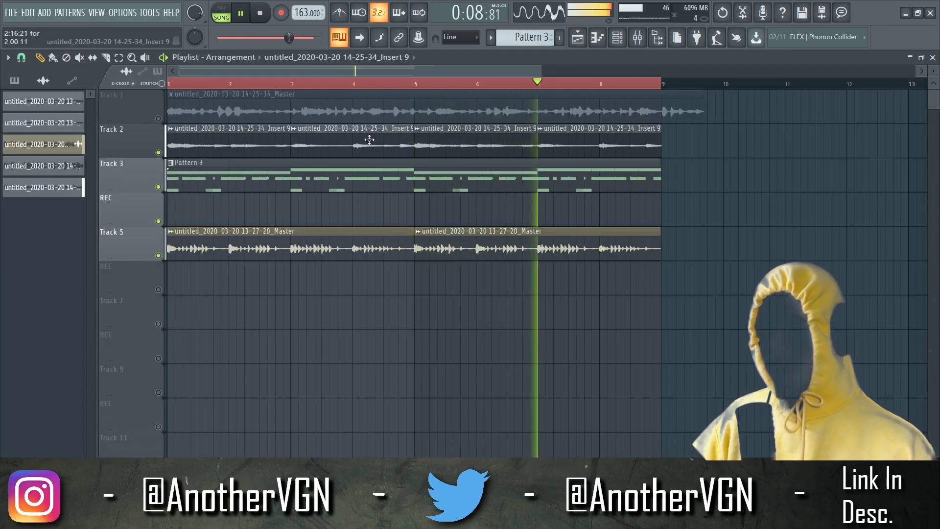
double_click(369, 140)
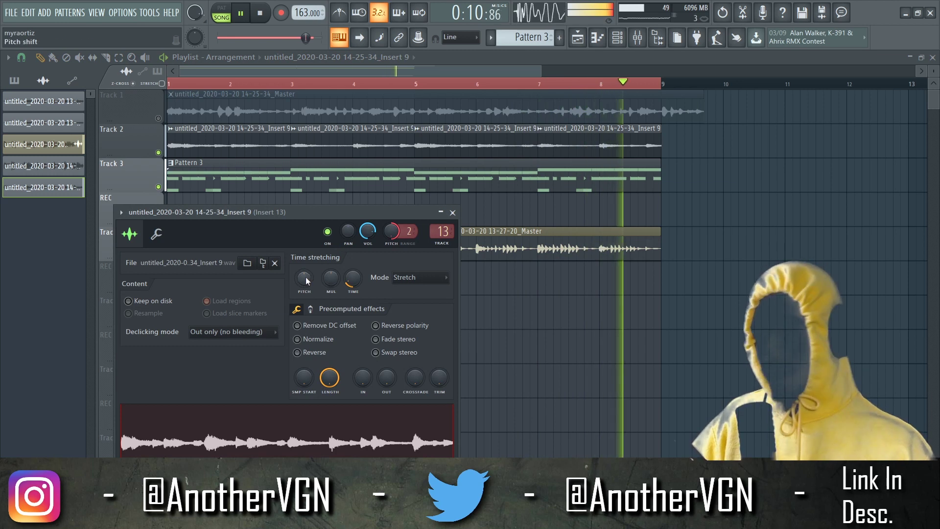
drag(306, 278, 306, 259)
drag(368, 240, 385, 276)
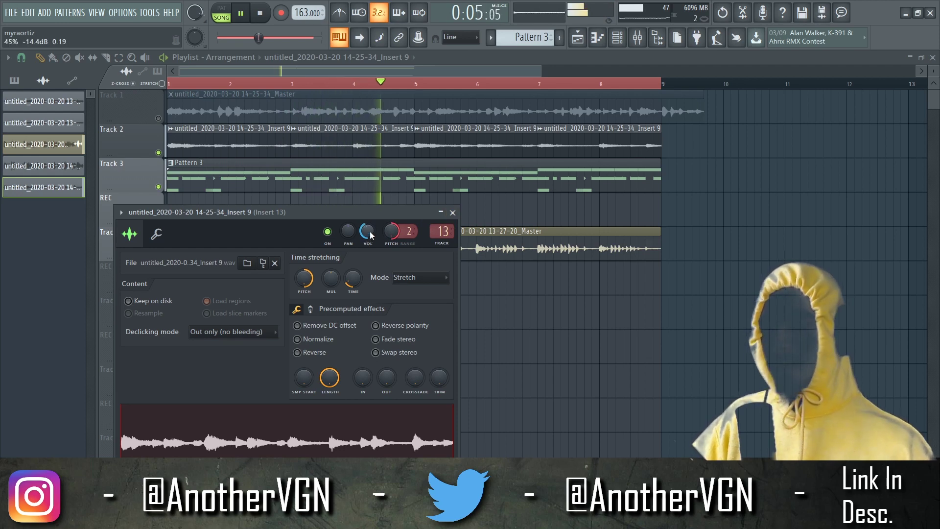
click(455, 212)
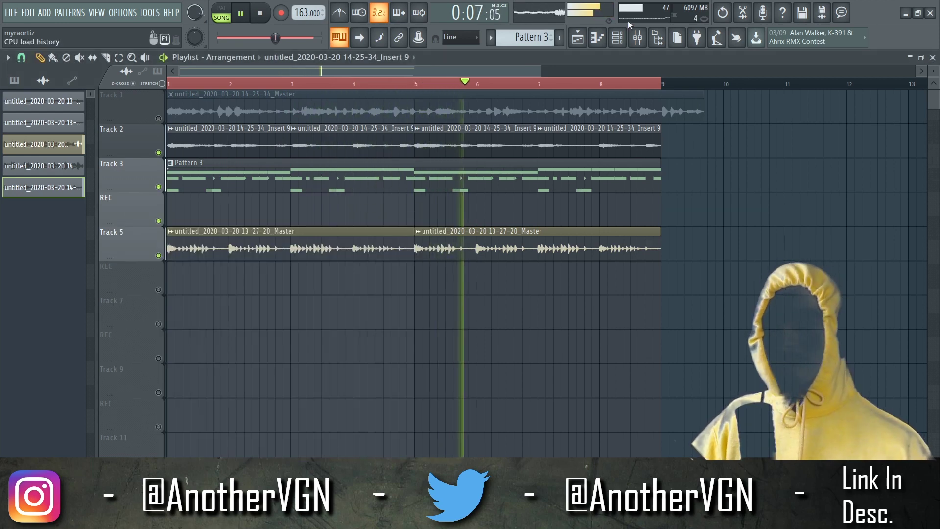
Solo Insert 1 in the mixer, play the loop, and open the browser for another sound
click(642, 41)
click(80, 216)
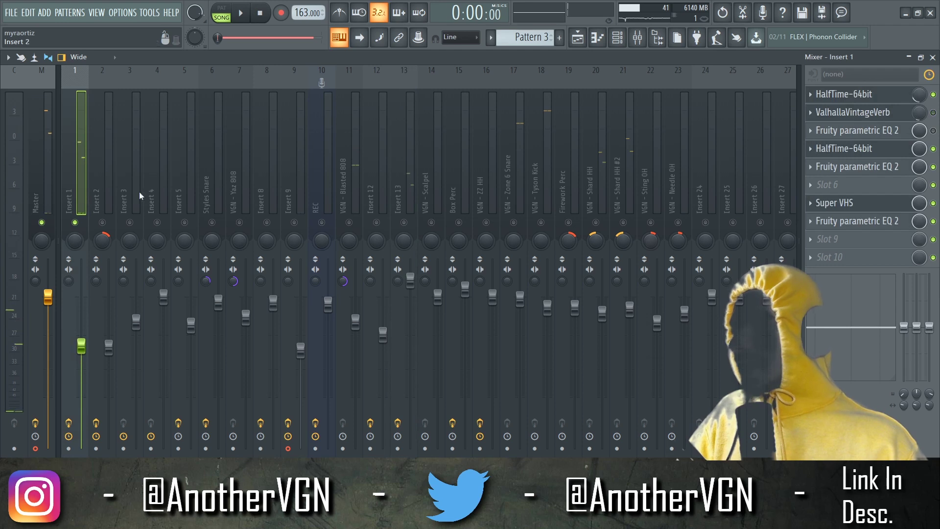
key(space)
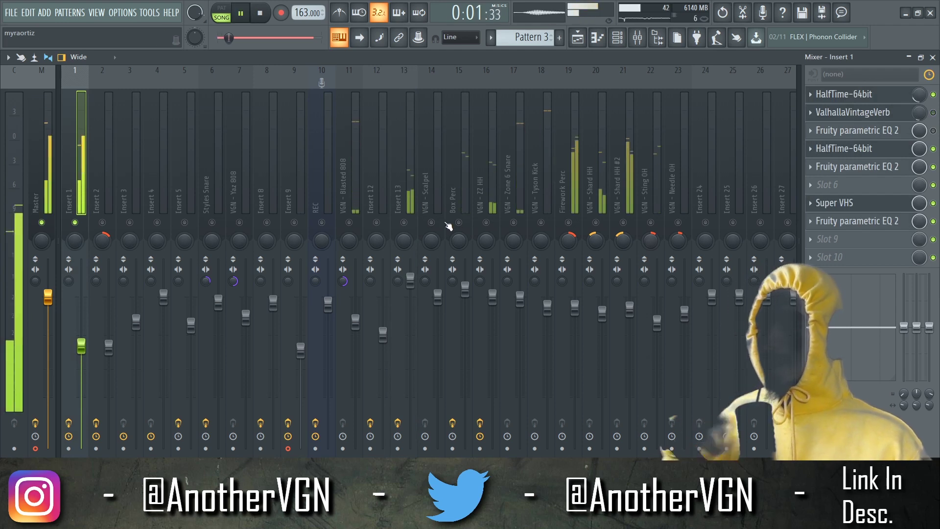
click(657, 37)
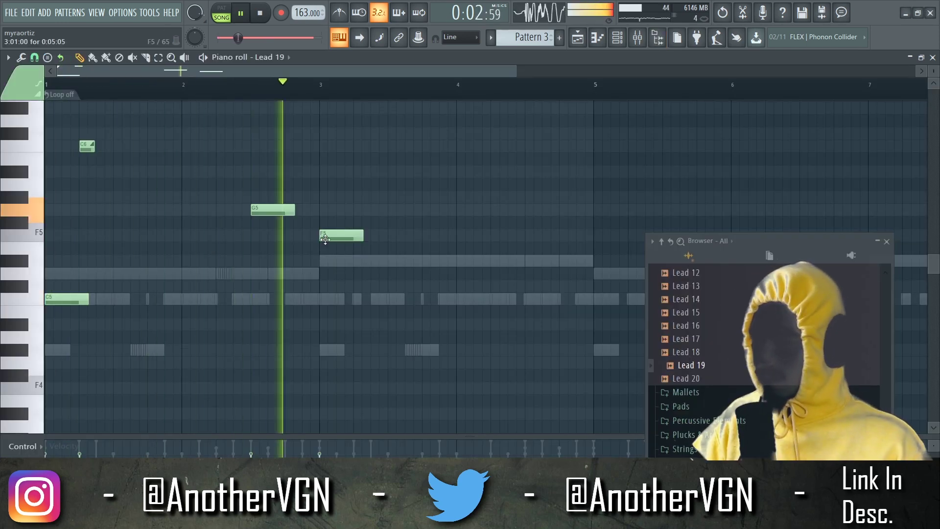
Repeat the Lead 19 melody from bar 5 in the piano roll, then extend the first G5 to bar 3 and the F5 to bar 5
scroll(334, 236, down, 2)
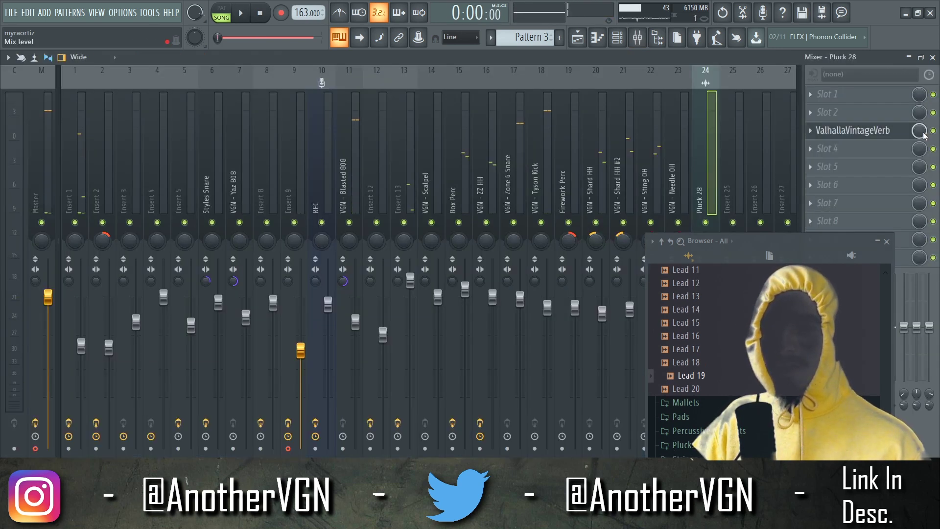
key(space)
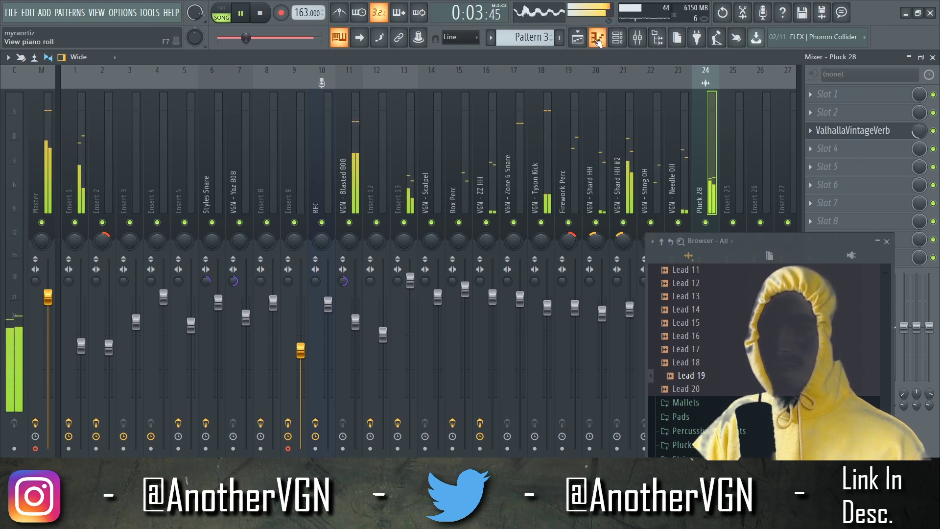
key(F7)
scroll(314, 181, down, 2)
key(ctrl+a)
key(space)
drag(174, 212, 463, 221)
click(200, 177)
key(space)
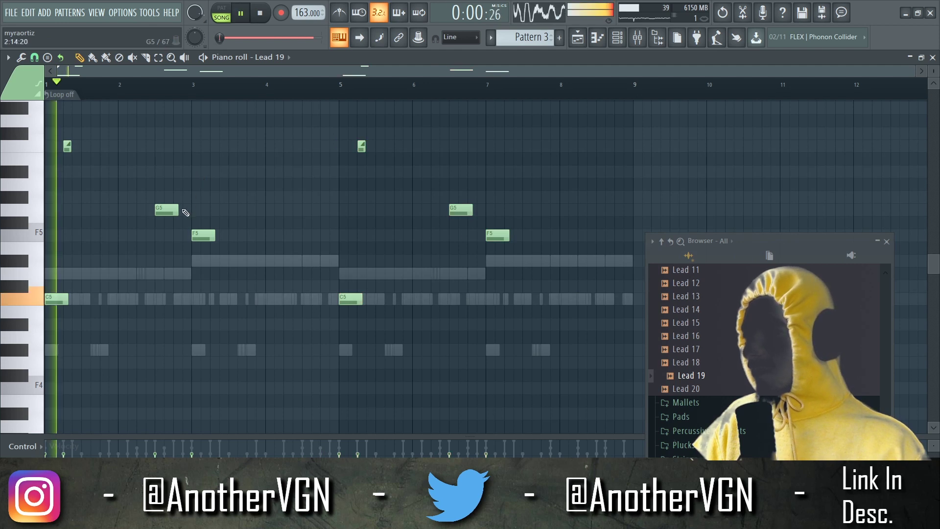
drag(178, 210, 337, 244)
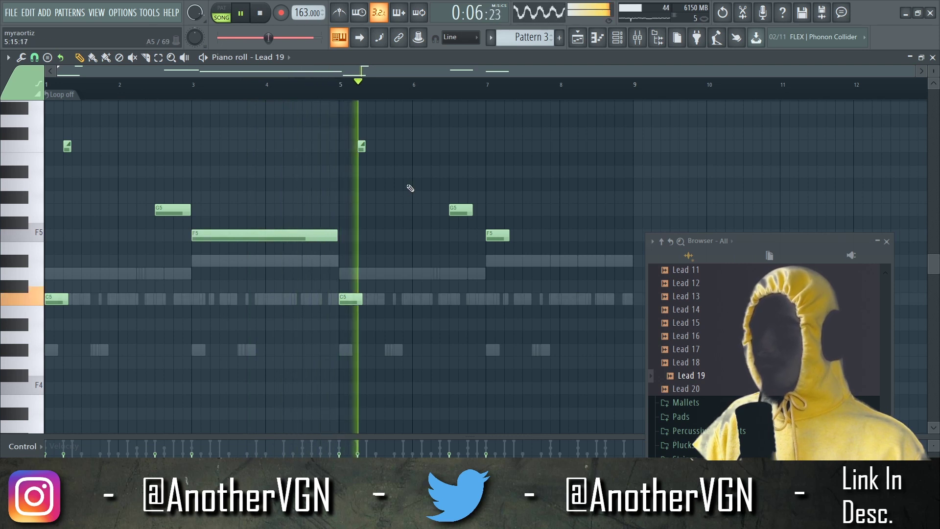
Transpose all Lead 19 notes down an octave, play the loop and look through the channel's sampler settings
key(space)
key(ctrl+Down)
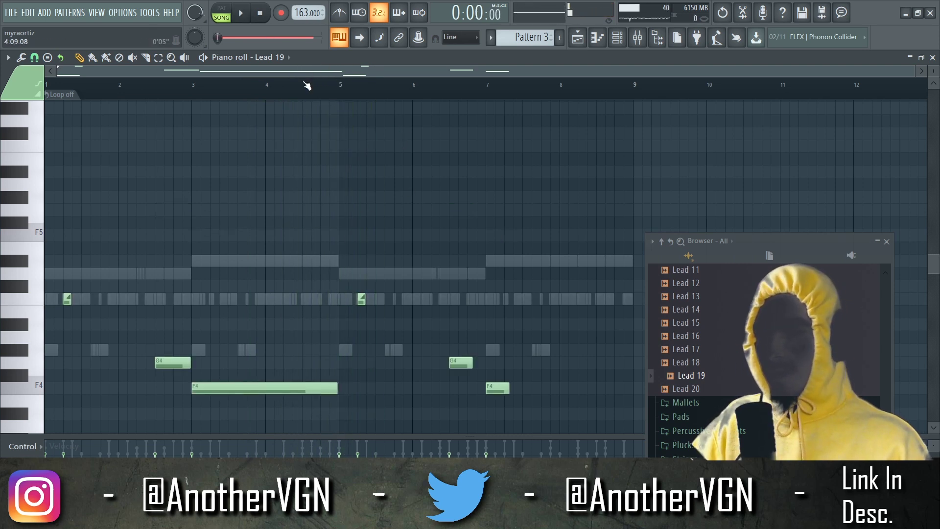
key(space)
scroll(216, 200, down, 4)
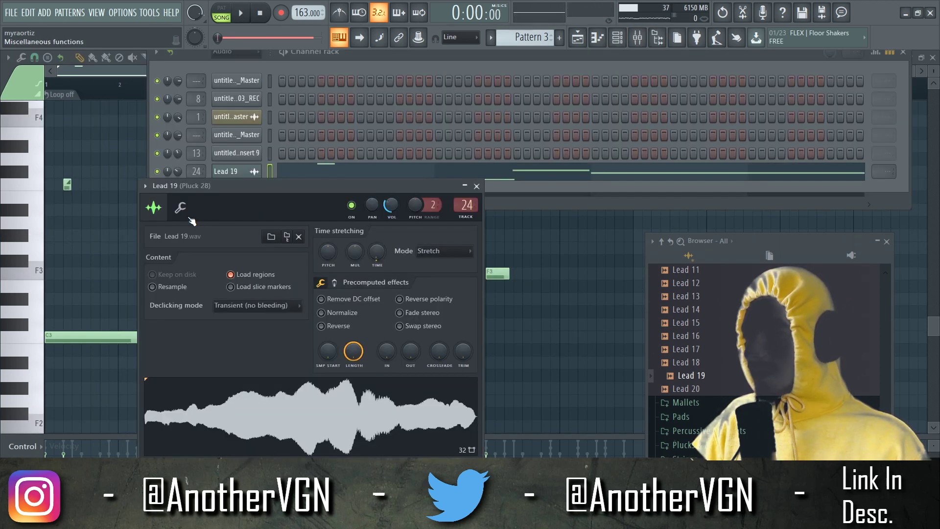
click(181, 207)
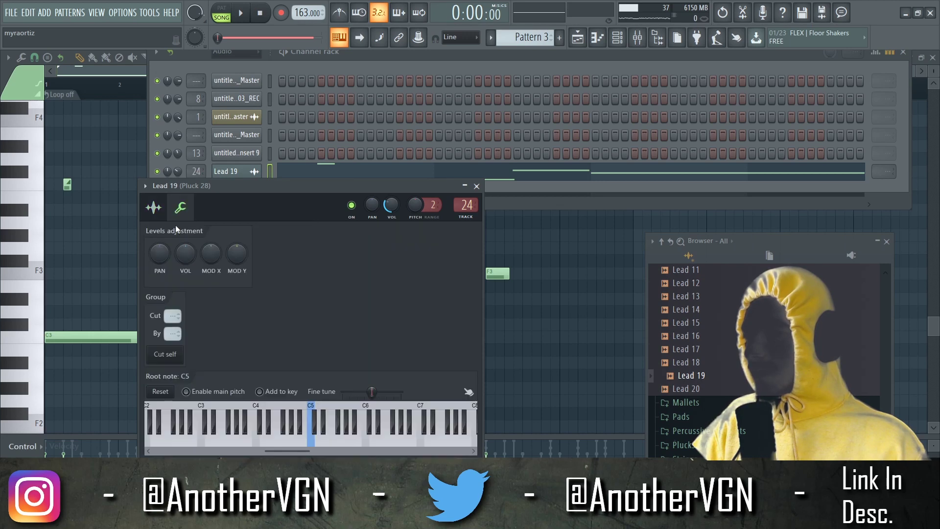
click(154, 208)
Audition Guitar Rig 5 Pop presets on Pluck 28 from Comp Twang Crunchy - MC to Van 51 Clean Chorus Comp
click(161, 442)
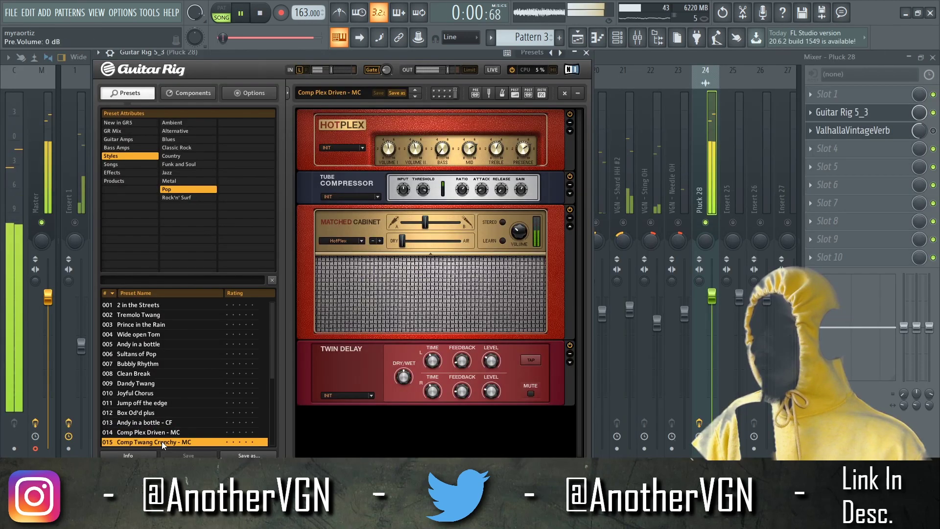
scroll(181, 405, down, 5)
click(174, 425)
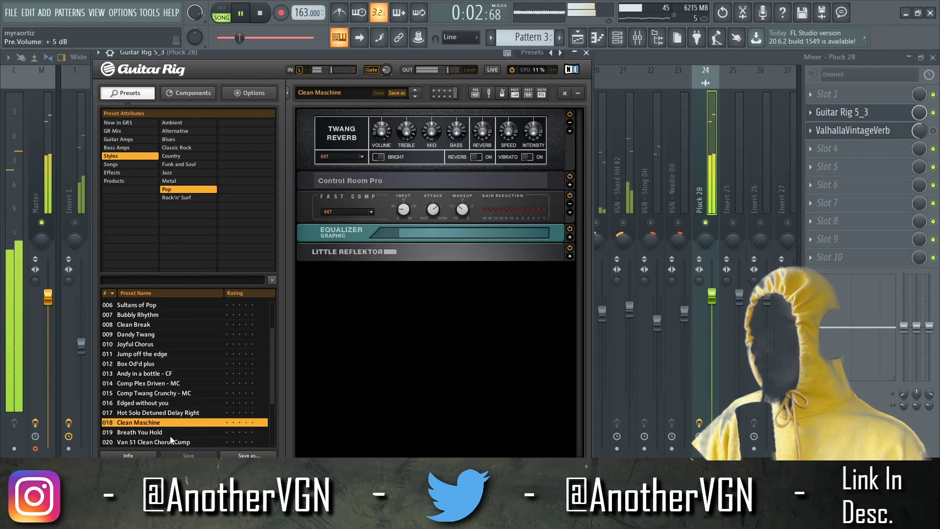
click(168, 434)
click(167, 443)
scroll(179, 404, down, 2)
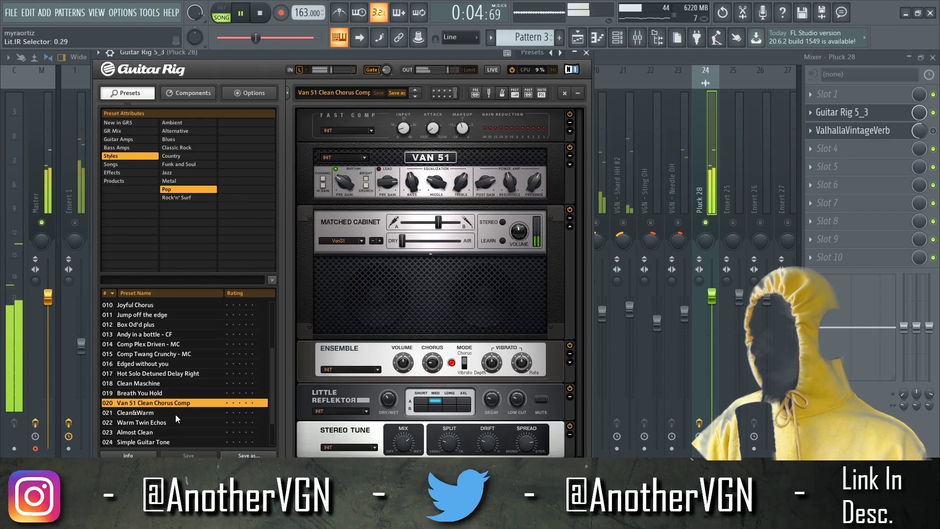
Audition the Guitar Rig presets Clean&Warm, Warm Twin Echos, Almost Clean and Simple Guitar Tone, then load Rotatin'
click(177, 413)
click(169, 423)
scroll(169, 425, down, 2)
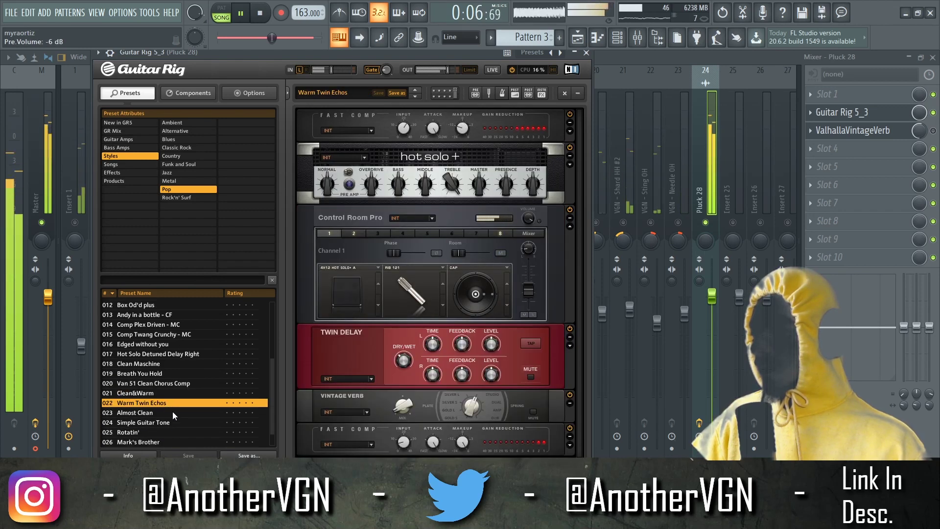
click(172, 412)
click(160, 424)
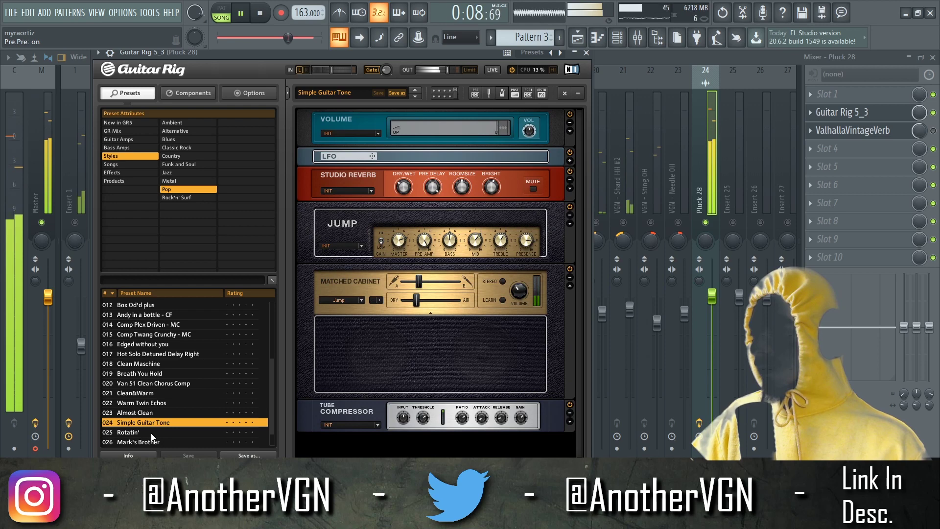
click(149, 433)
scroll(157, 406, down, 2)
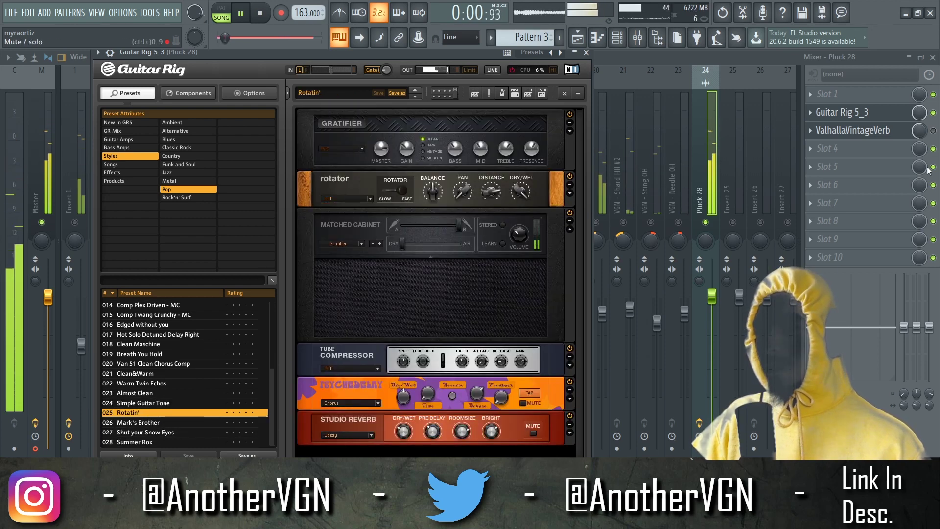
Enable ValhallaVintageVerb on Pluck 28 with a reduced mix level and add a Fruity parametric EQ 2 using a preset with low and high cuts
click(934, 131)
drag(920, 131, 919, 145)
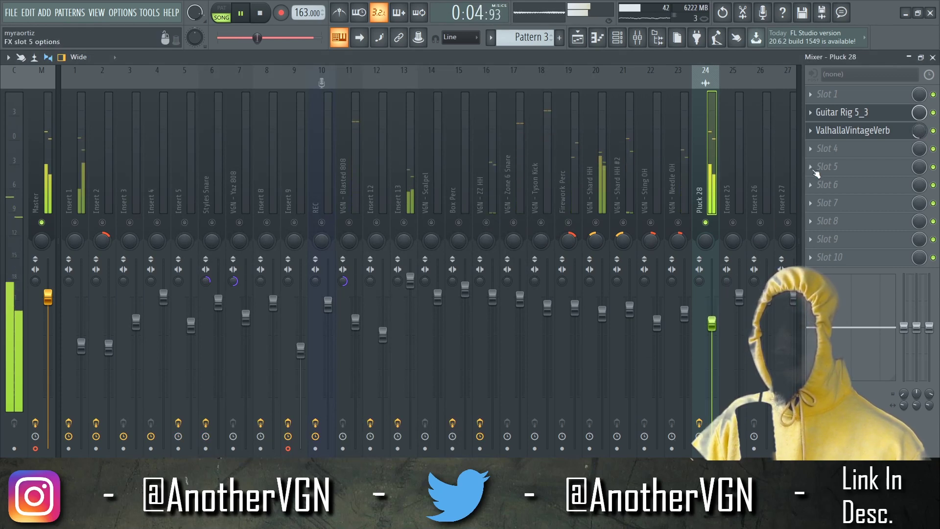
click(815, 171)
click(637, 155)
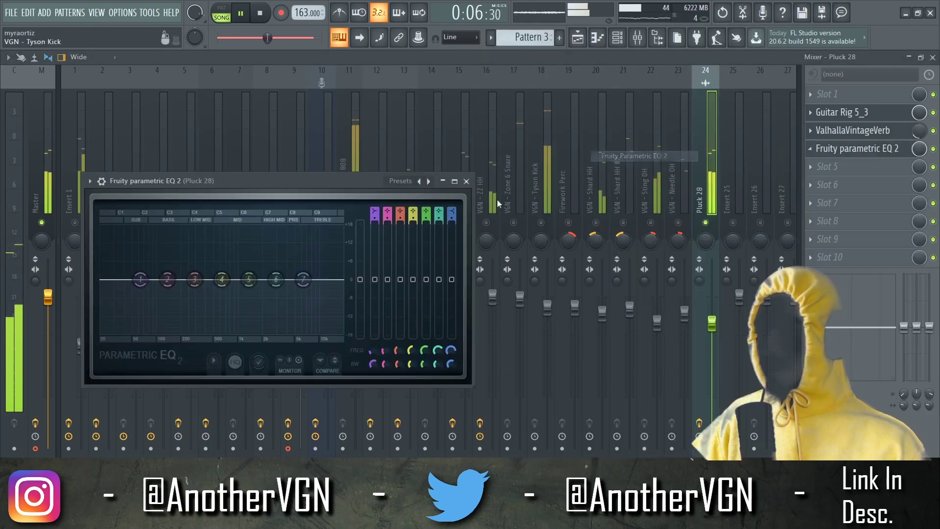
click(102, 182)
mouse_move(117, 220)
click(236, 225)
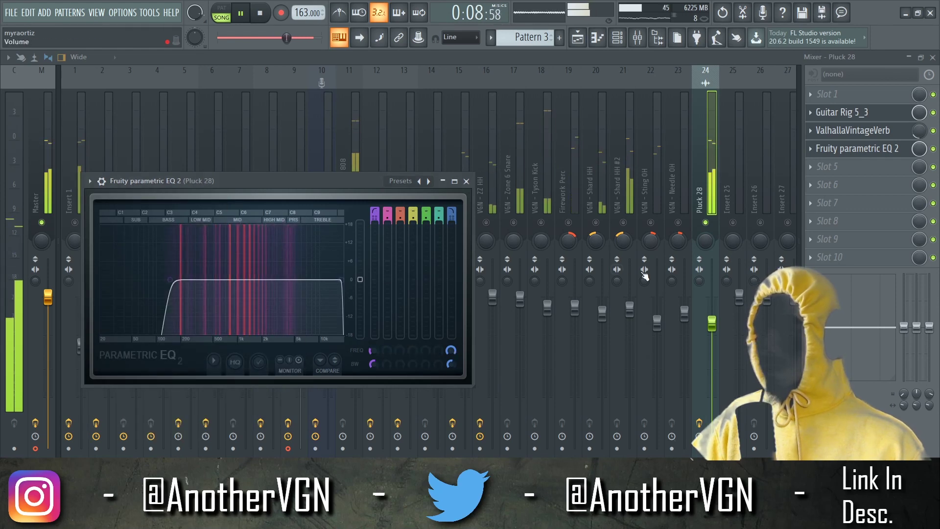
Unsolo the Pluck 28 track, restart playback and lower its mixer level to about -9.2 dB
key(space)
right_click(707, 223)
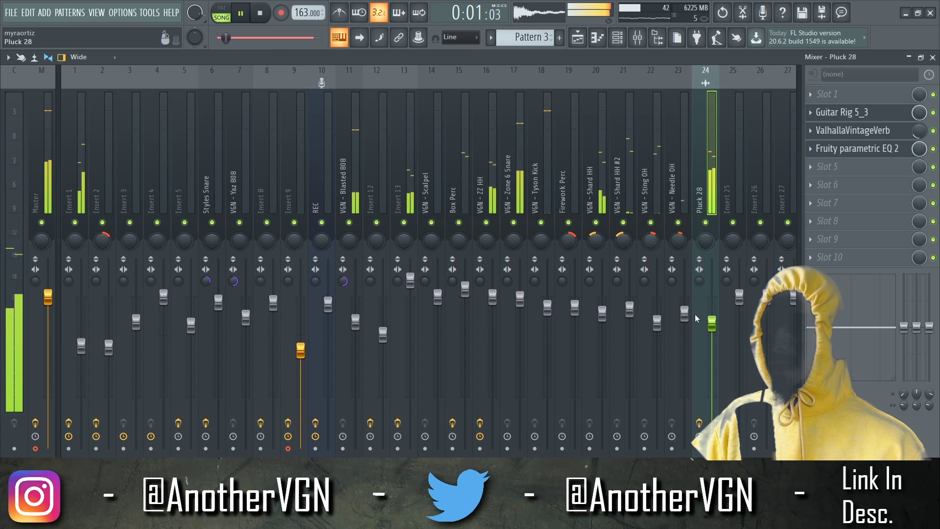
drag(712, 324, 712, 354)
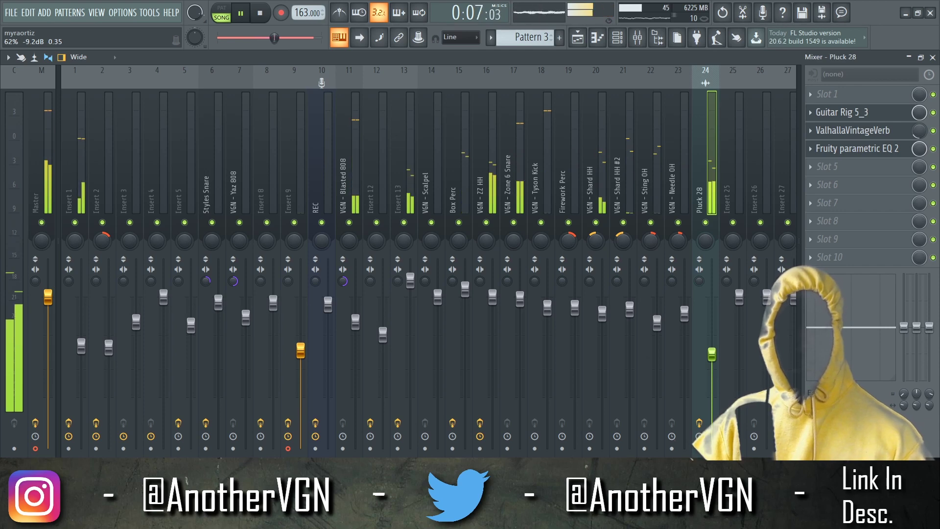
Reopen Guitar Rig 5 on Pluck 28, try the presets Mark's Brother and Shut your Snow Eyes, and load Summer Rox
click(853, 112)
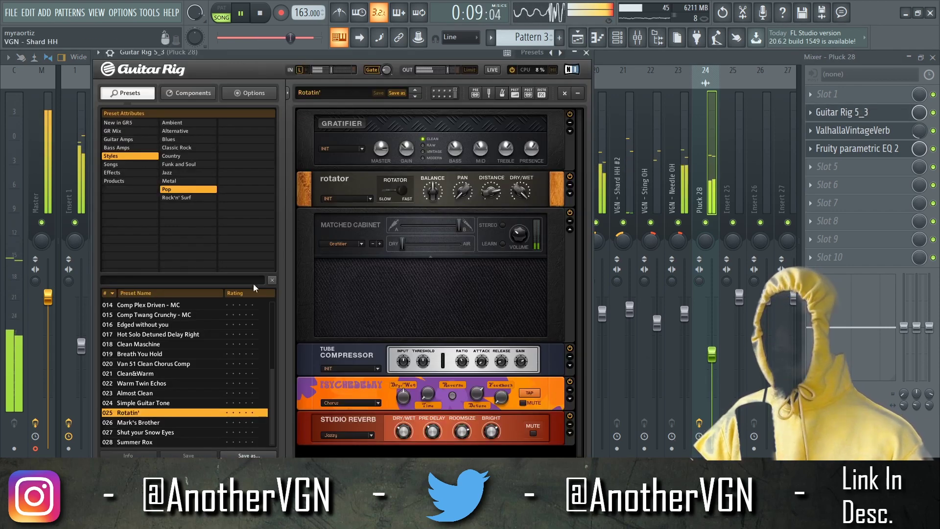
click(137, 424)
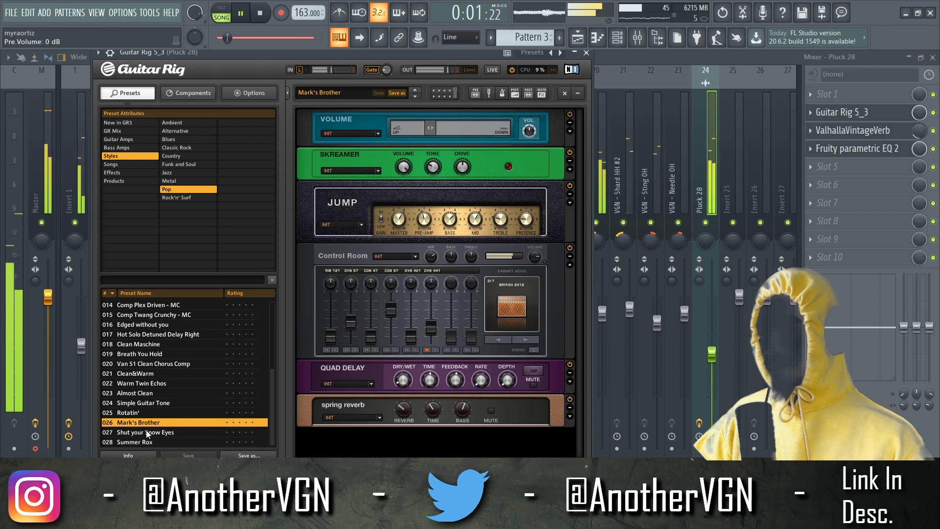
click(145, 430)
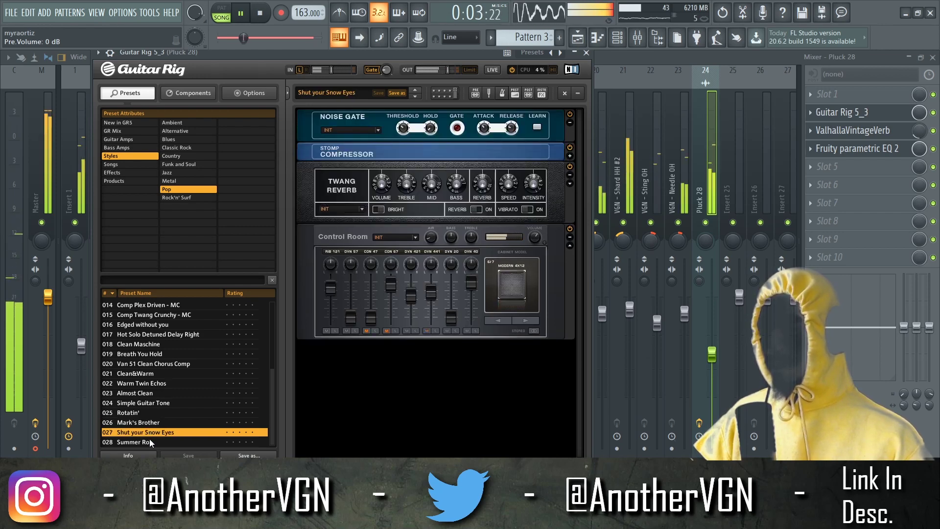
click(148, 442)
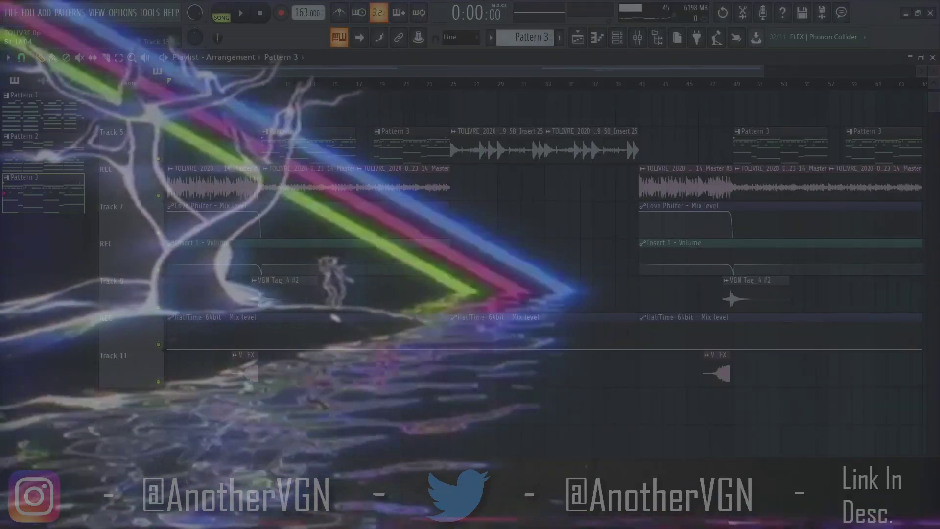
Play the completed beat arrangement in the playlist
key(space)
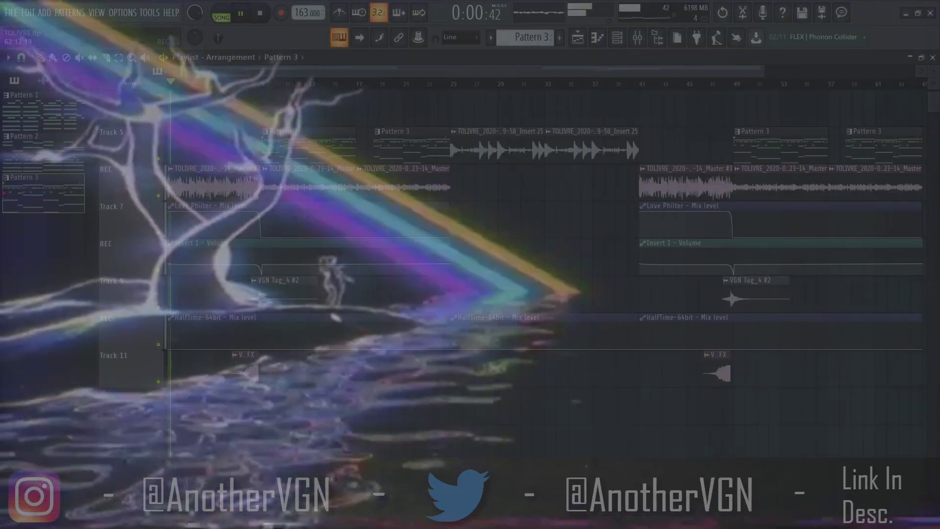